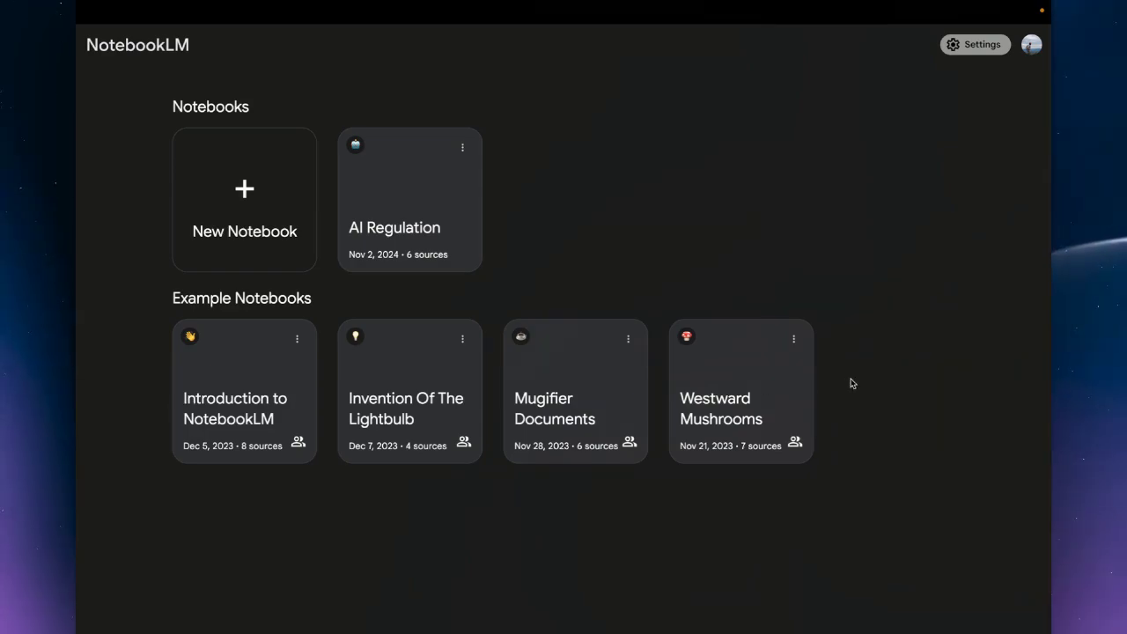
Step: Create a new notebook and dismiss the Add sources prompt, leaving it empty with 0 sources
left_click(245, 188)
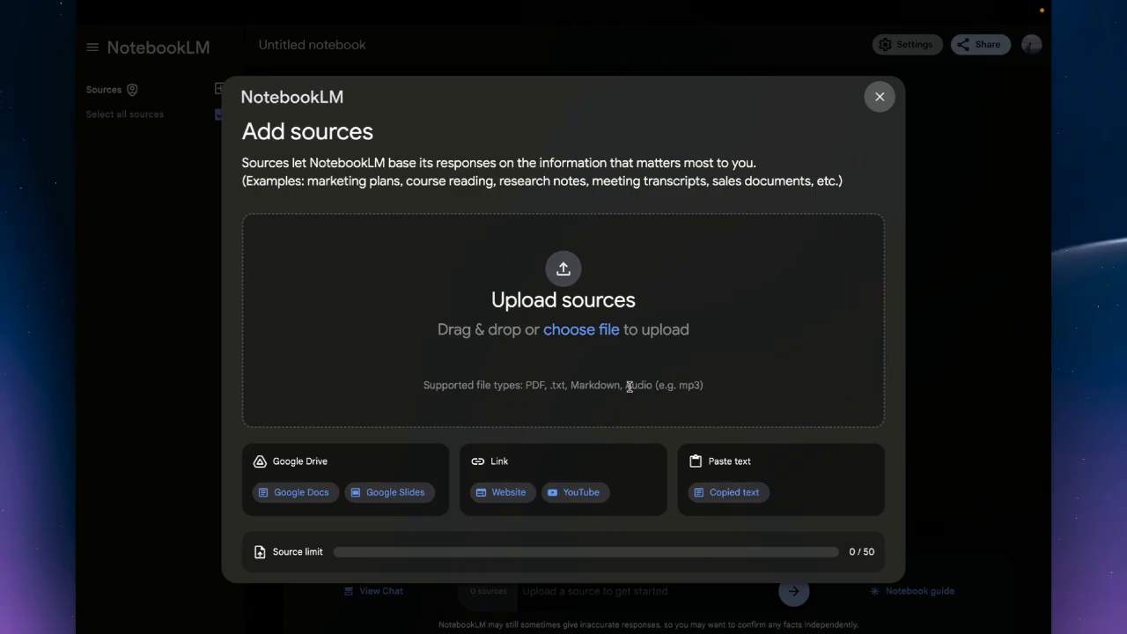
left_click(879, 95)
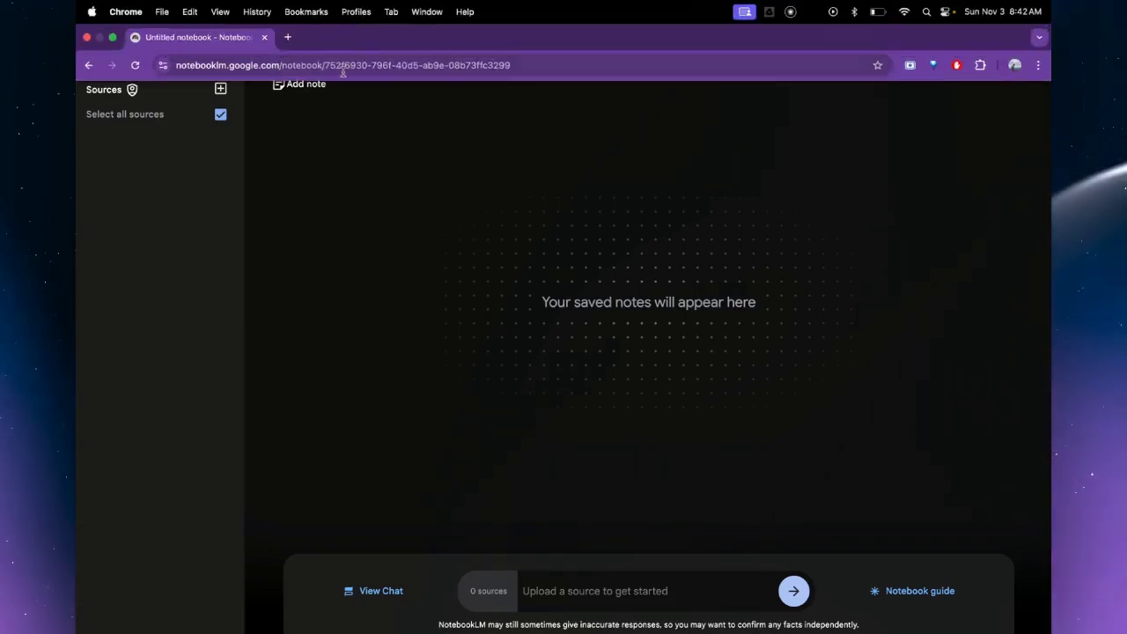
Step: Rename the new notebook to 'DemoHub'
left_click_drag(357, 45, 225, 51)
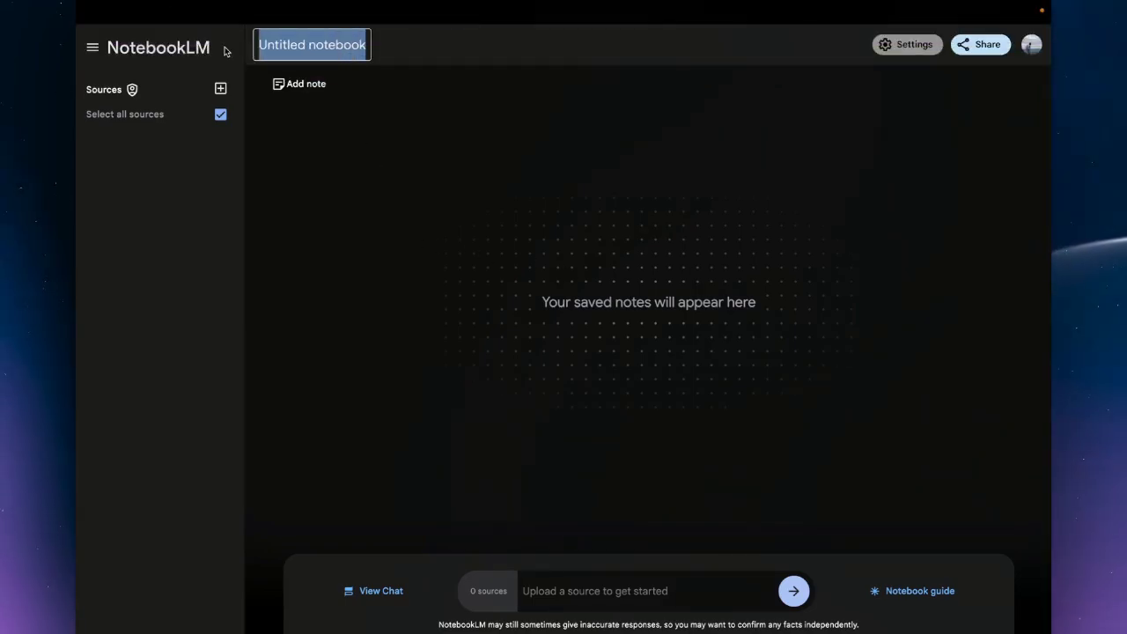
type("DemoHub")
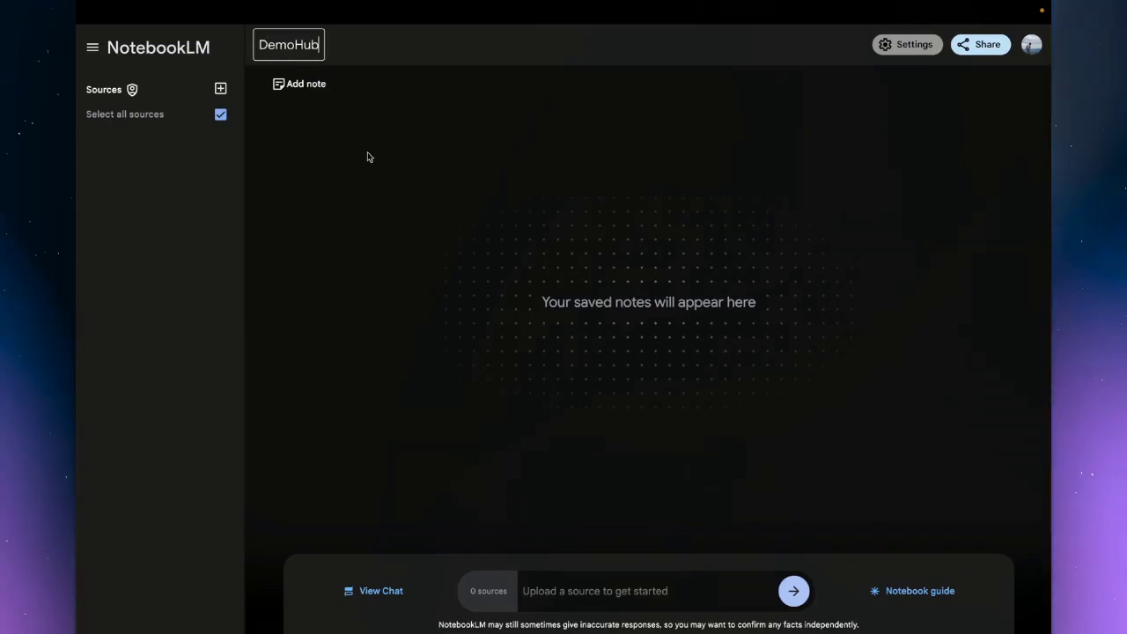
key("Return")
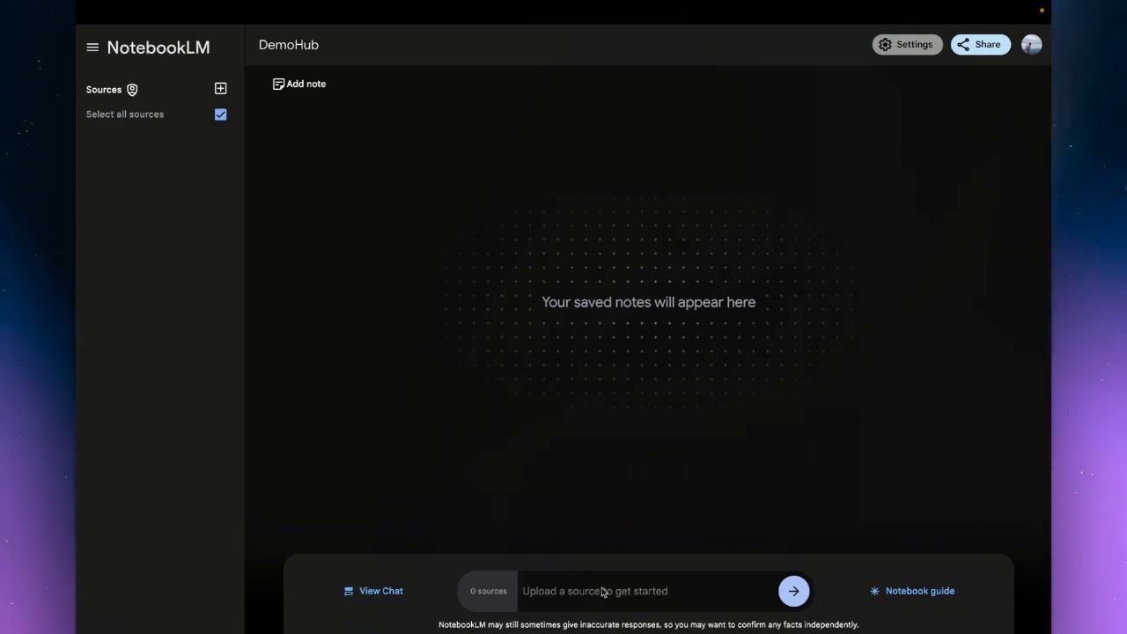
Step: Look over the chat panel, sharing options and notebook guide, then return to the notebooks home page
left_click(379, 593)
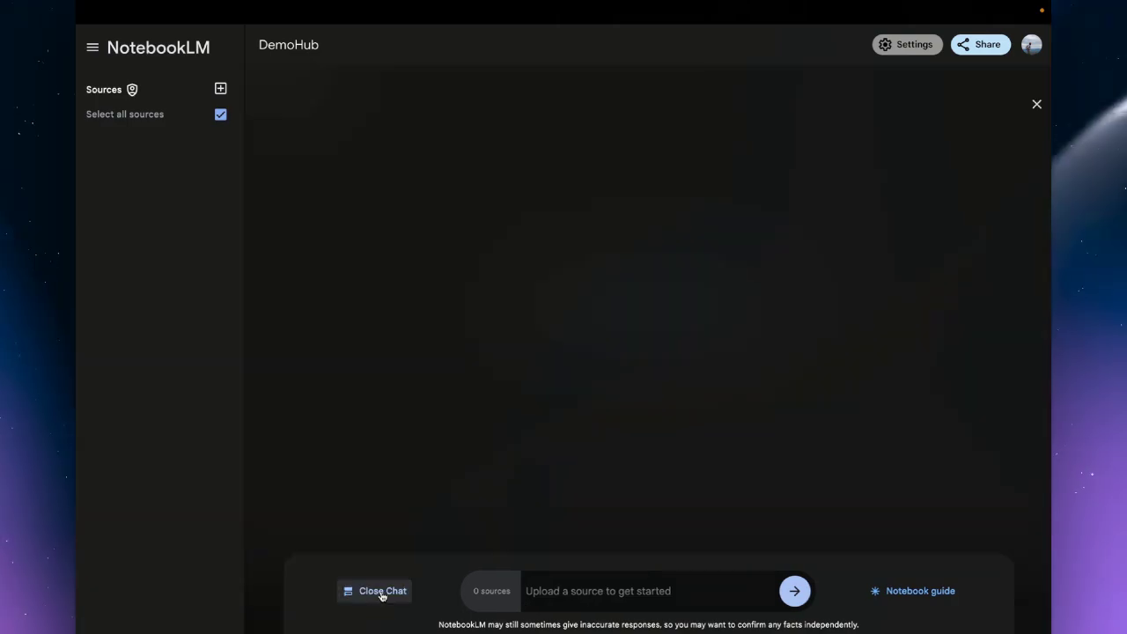
left_click(379, 593)
left_click(381, 594)
left_click(381, 596)
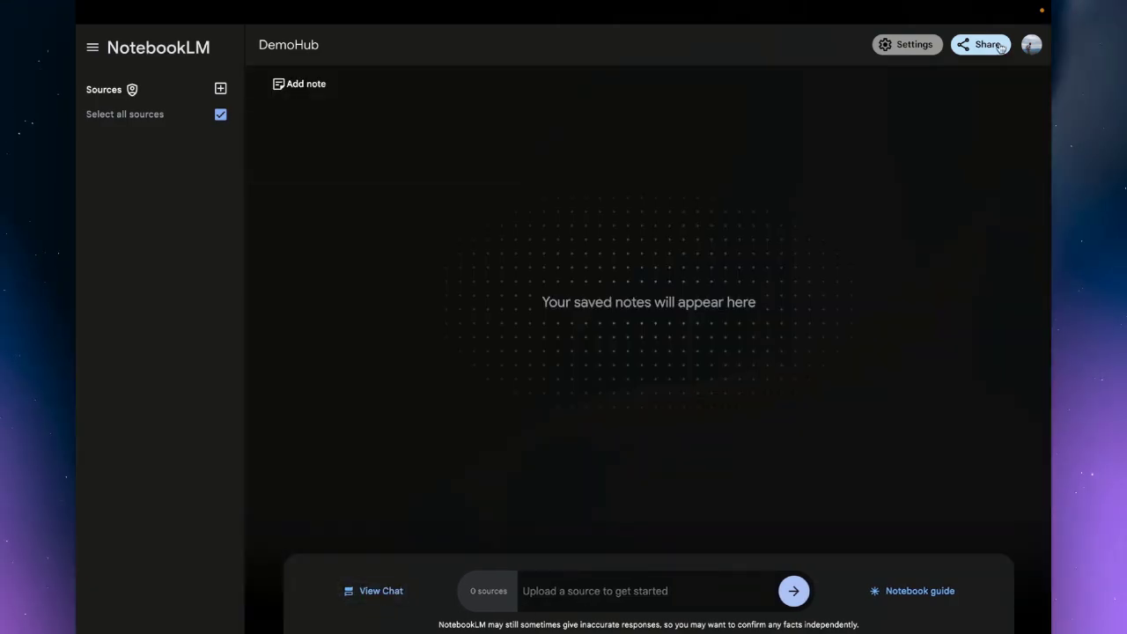
left_click(982, 46)
left_click(791, 254)
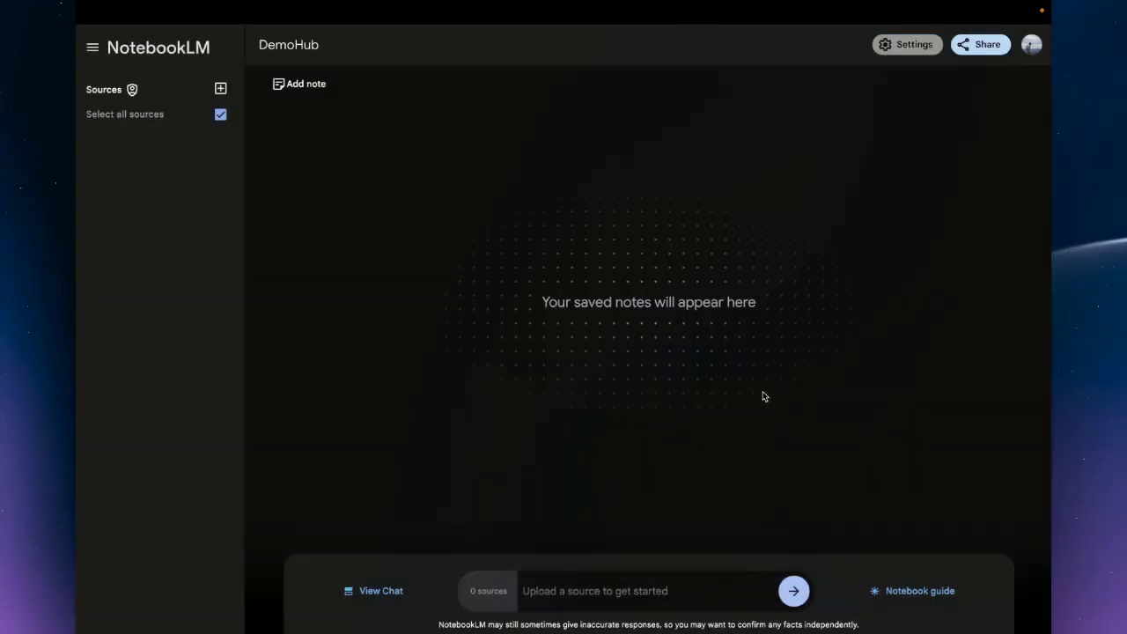
left_click(948, 592)
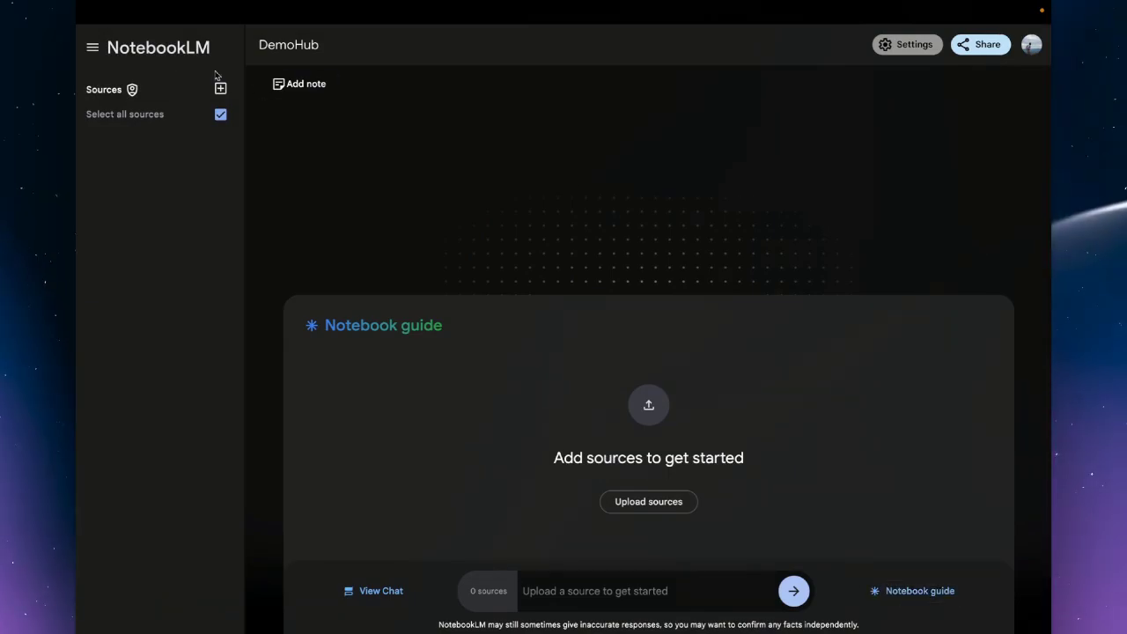
left_click(181, 48)
Step: Open the AI Regulation notebook, glance at Add sources without adding any, and open its chat
left_click(571, 219)
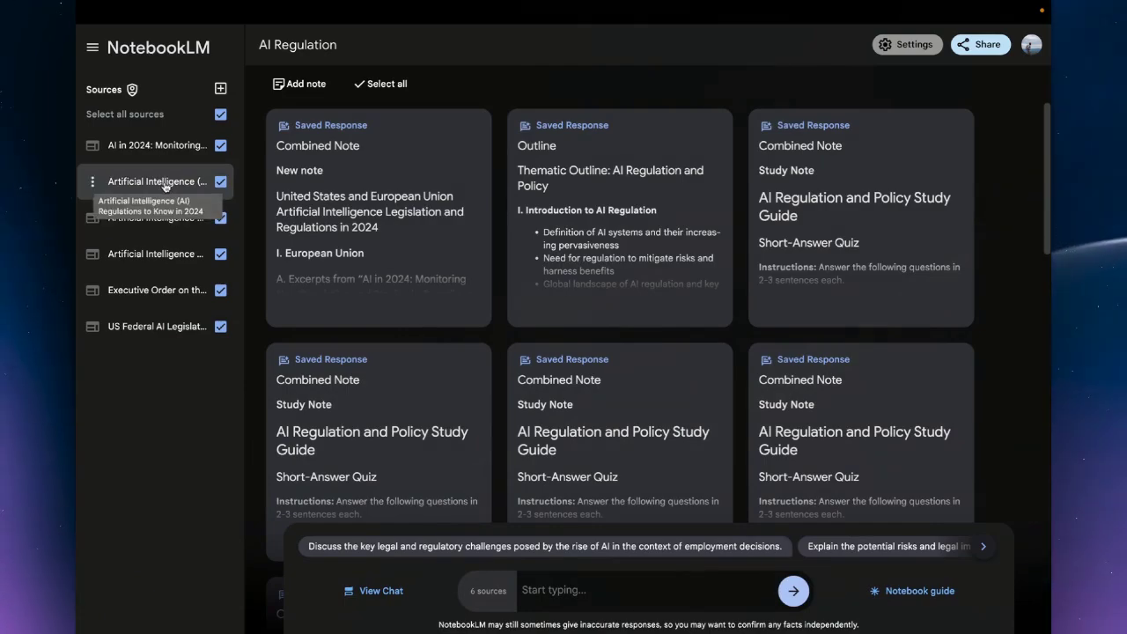
left_click(220, 88)
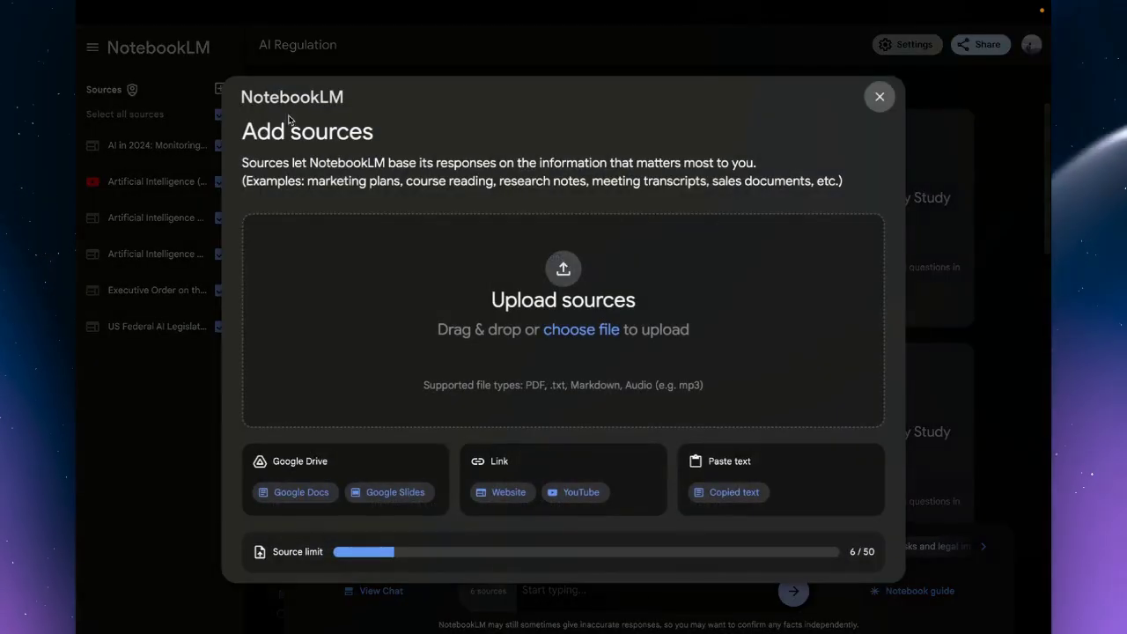
left_click(879, 96)
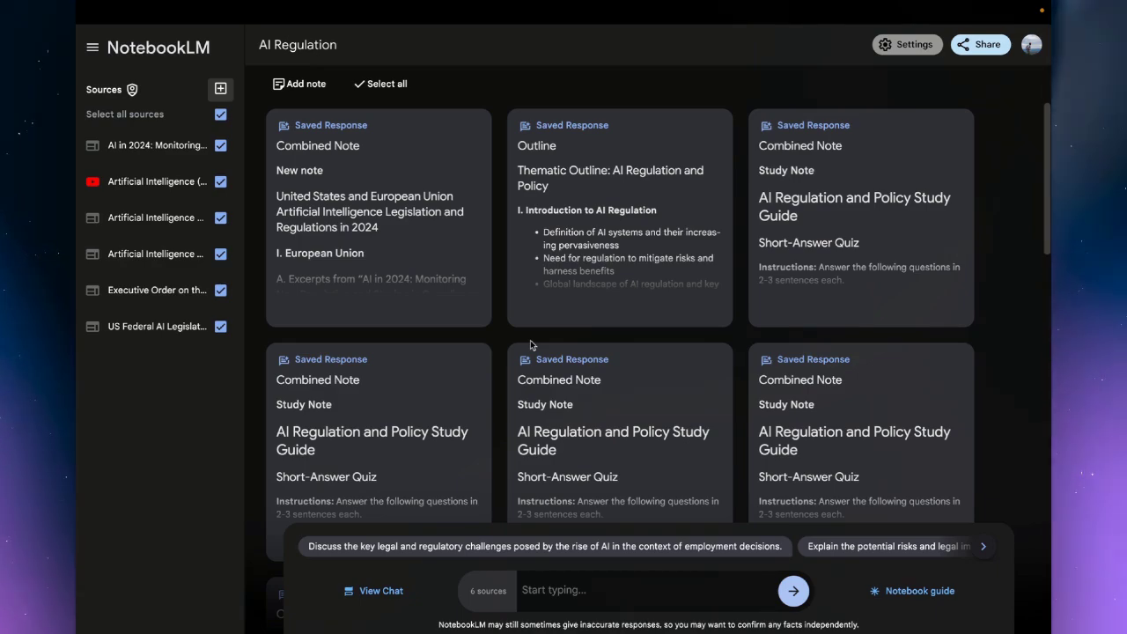
left_click(379, 591)
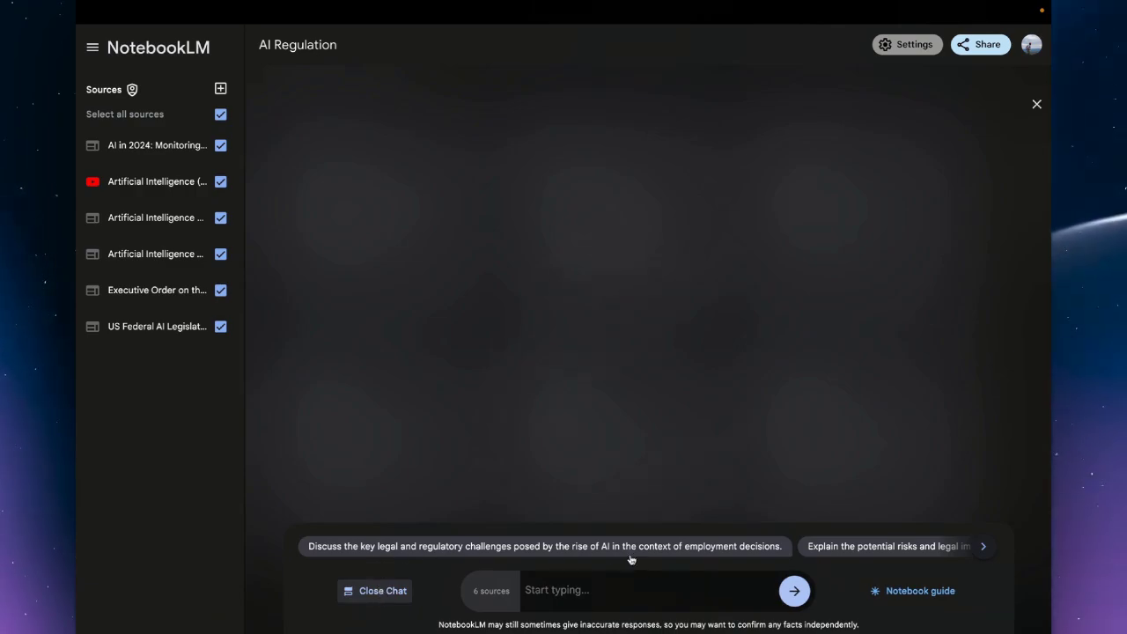
Step: Ask the suggested question on legal and regulatory challenges of AI in employment decisions and review the cited answer
left_click(721, 548)
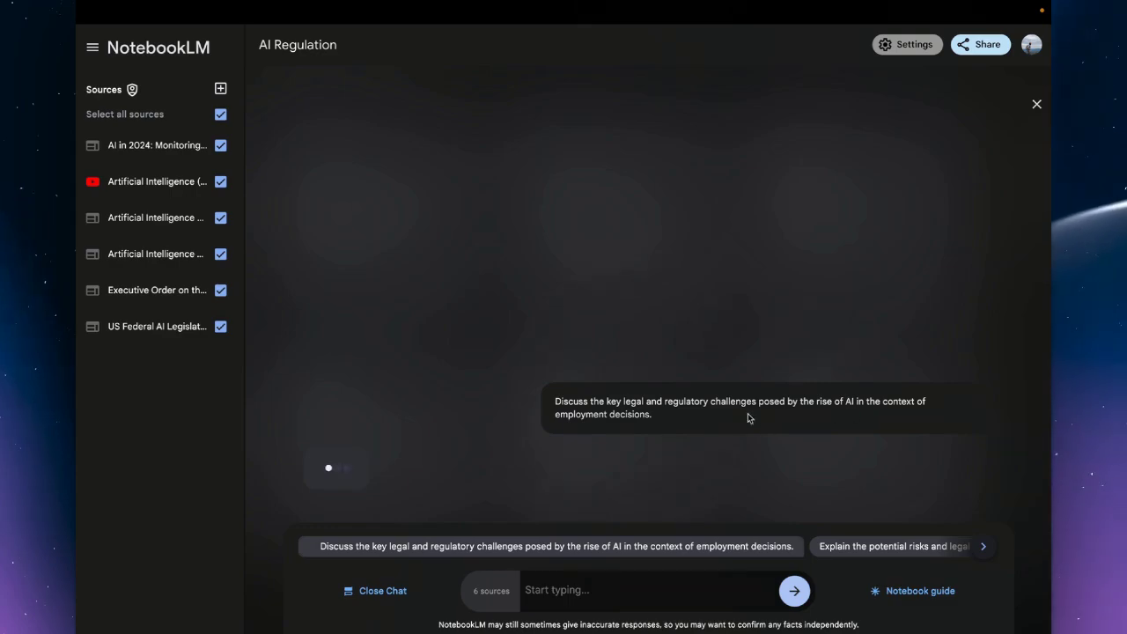
left_click_drag(730, 420, 553, 397)
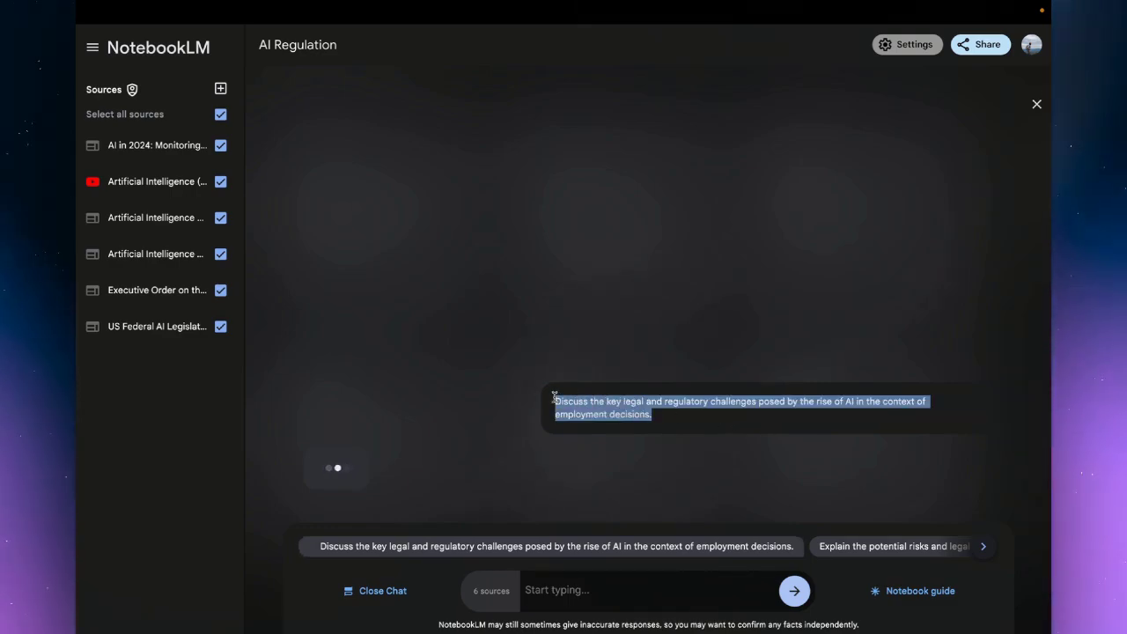
scroll(634, 315, "up", 3)
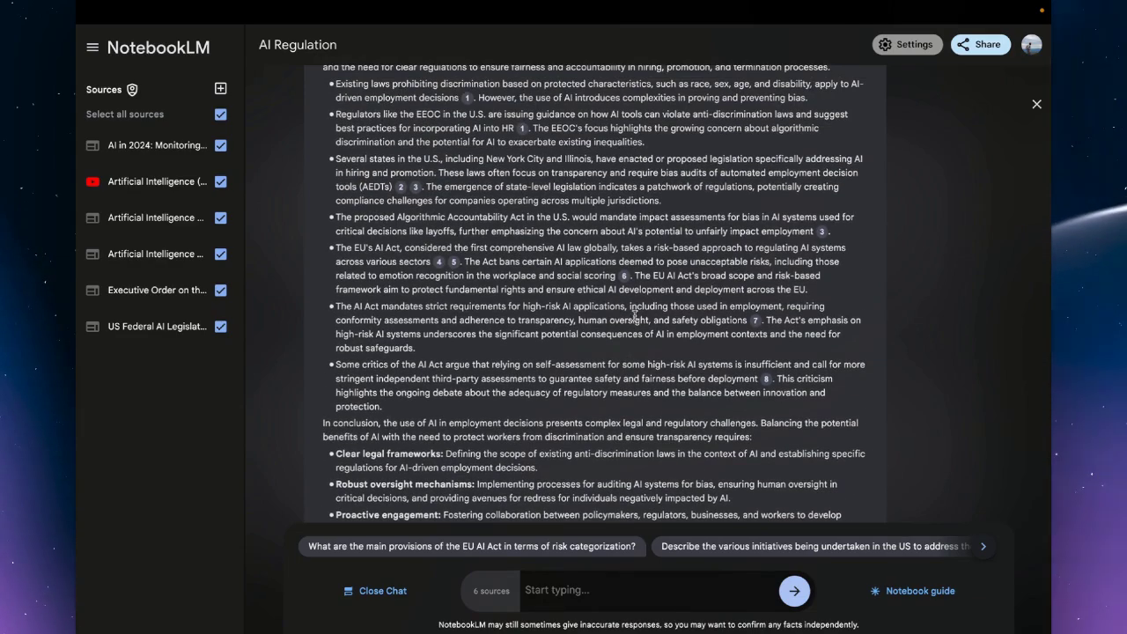
scroll(634, 314, "up", 3)
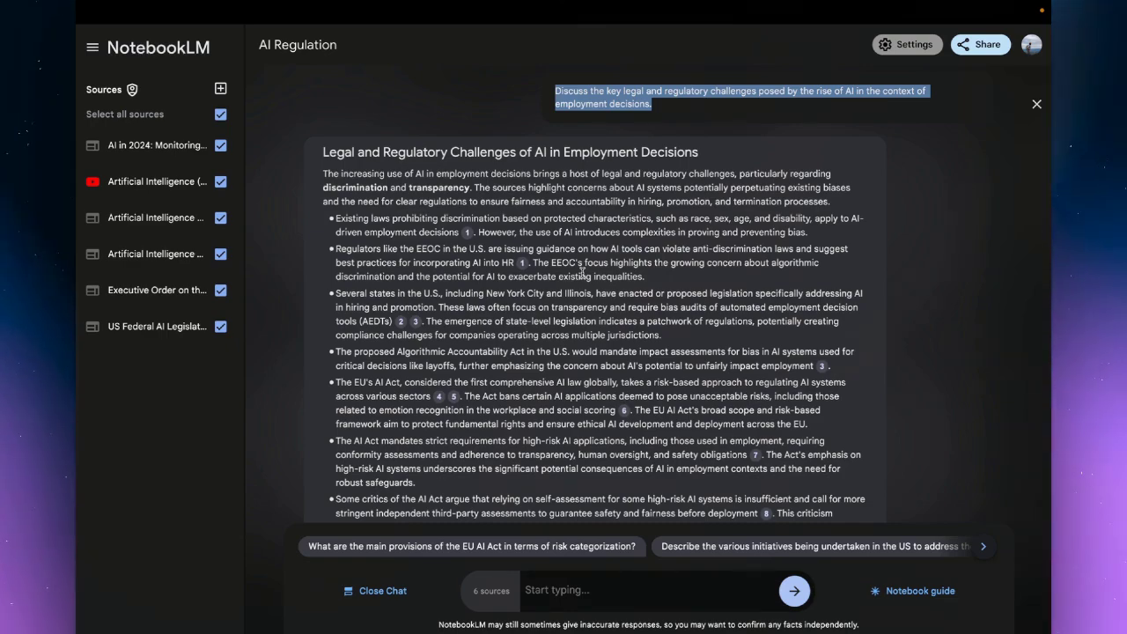
Step: Close the chat and scroll through the saved notes
left_click(390, 590)
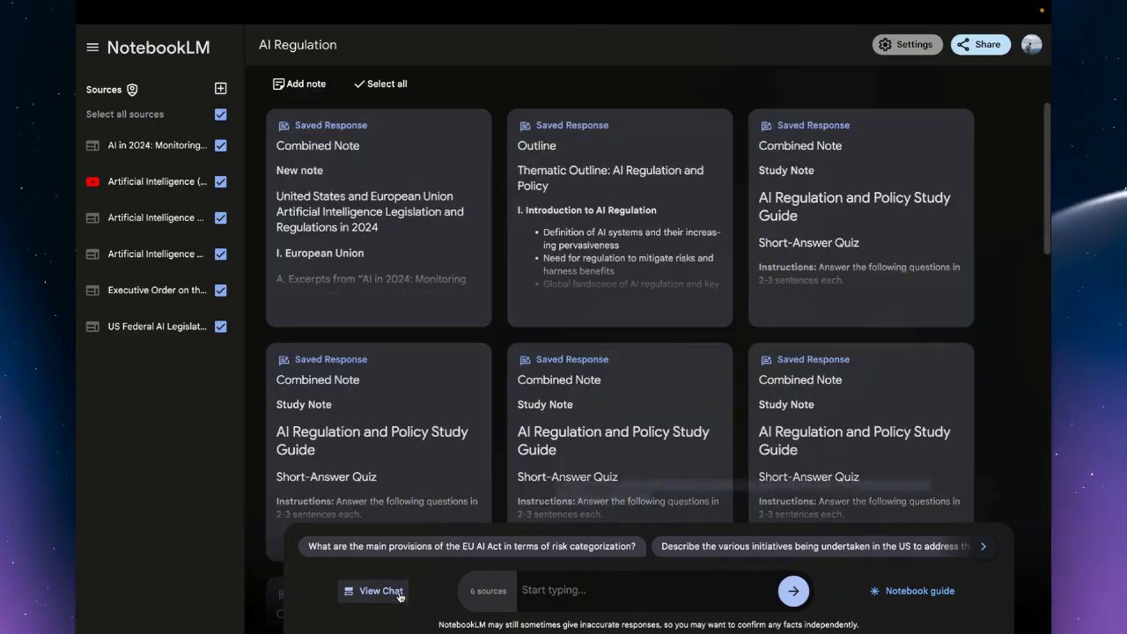
scroll(782, 352, "down", 10)
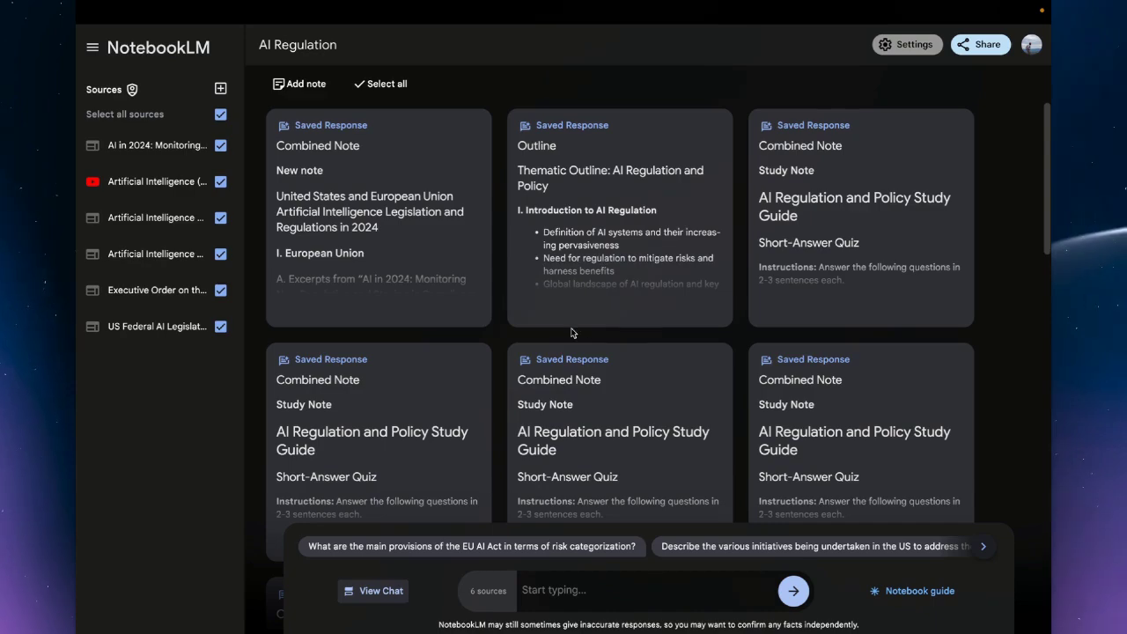
scroll(533, 303, "down", 4)
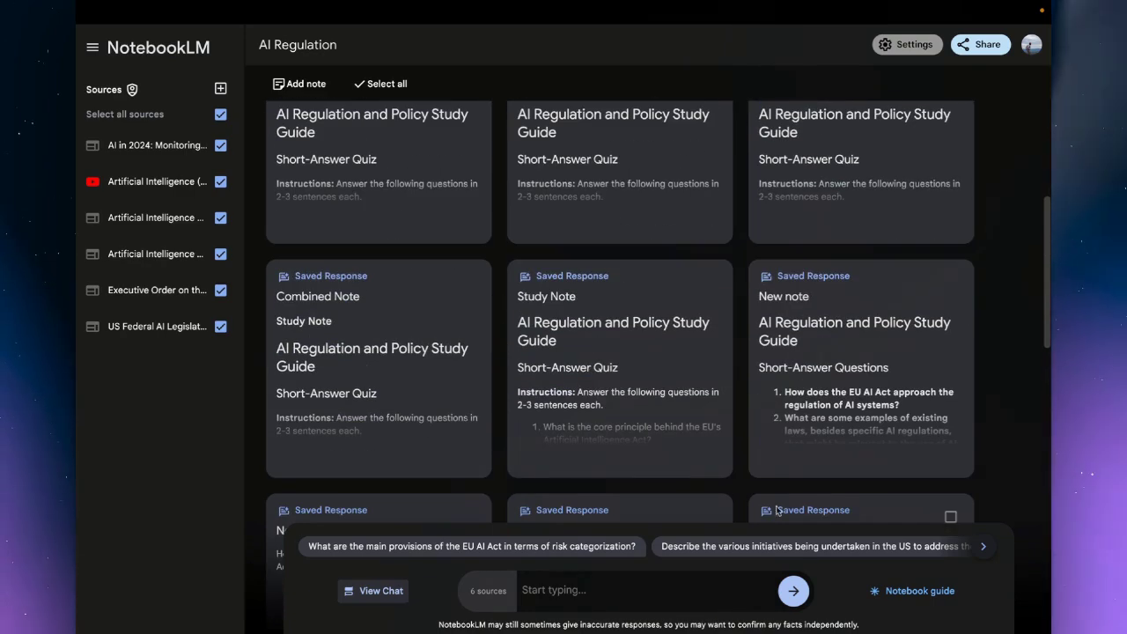
scroll(845, 533, "down", 1)
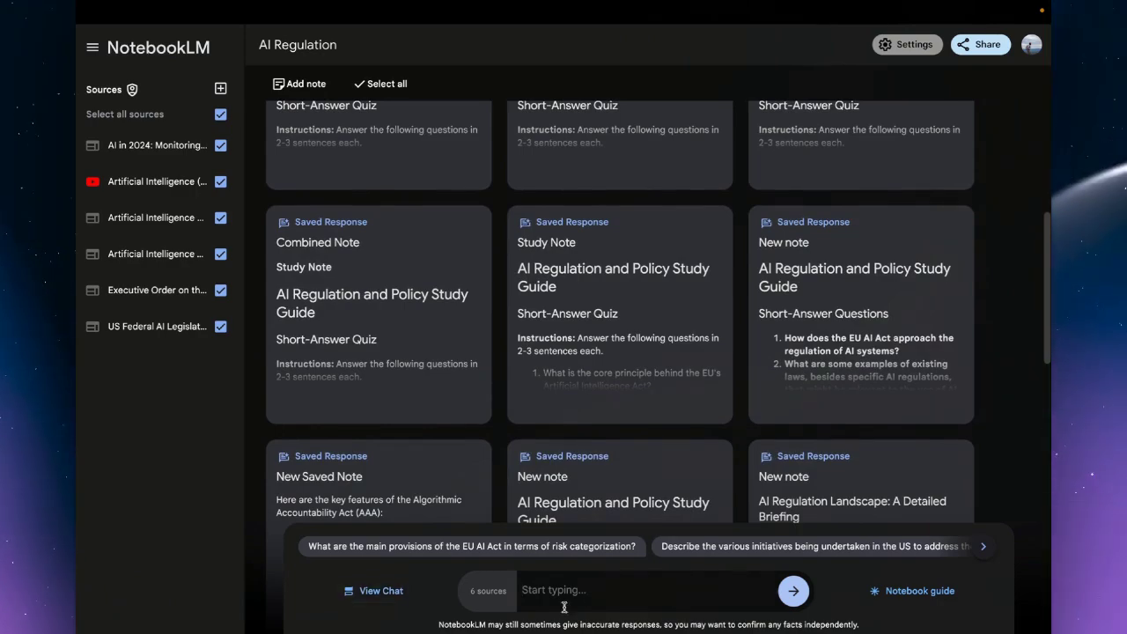
Step: Deselect four sources, keeping two, and ask the suggested question about US initiatives
left_click(220, 181)
left_click(220, 145)
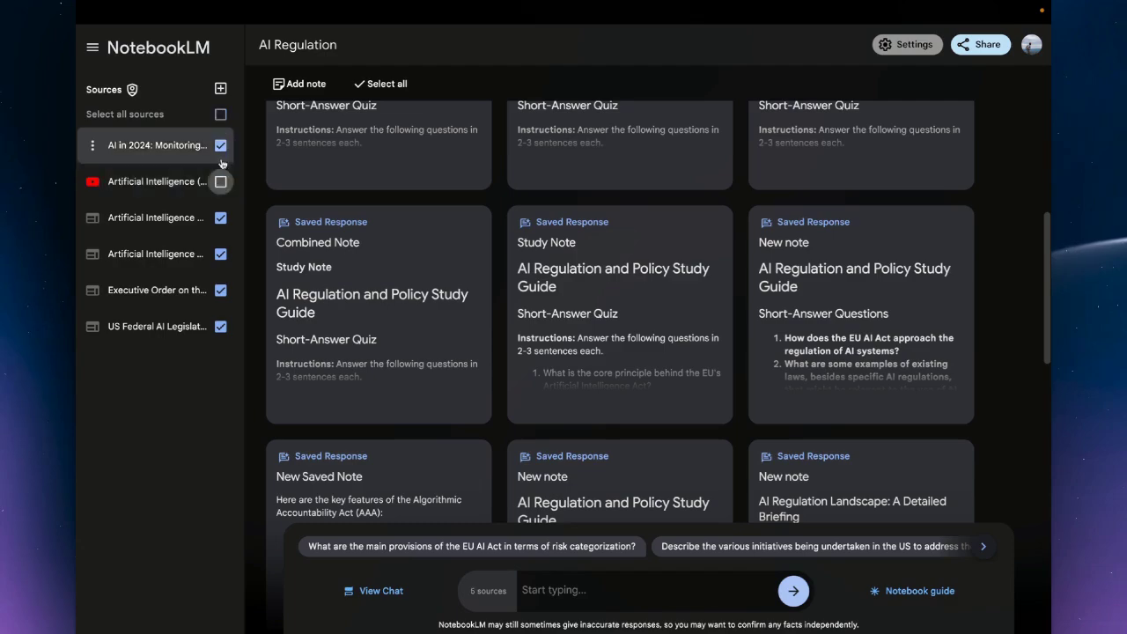
left_click(221, 254)
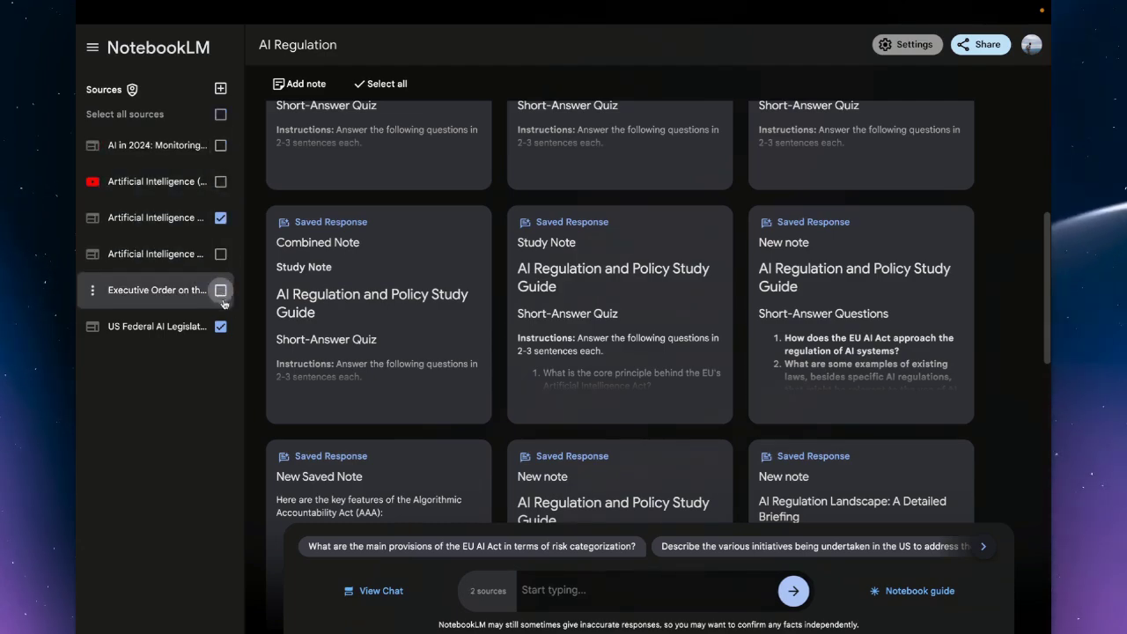
left_click(220, 289)
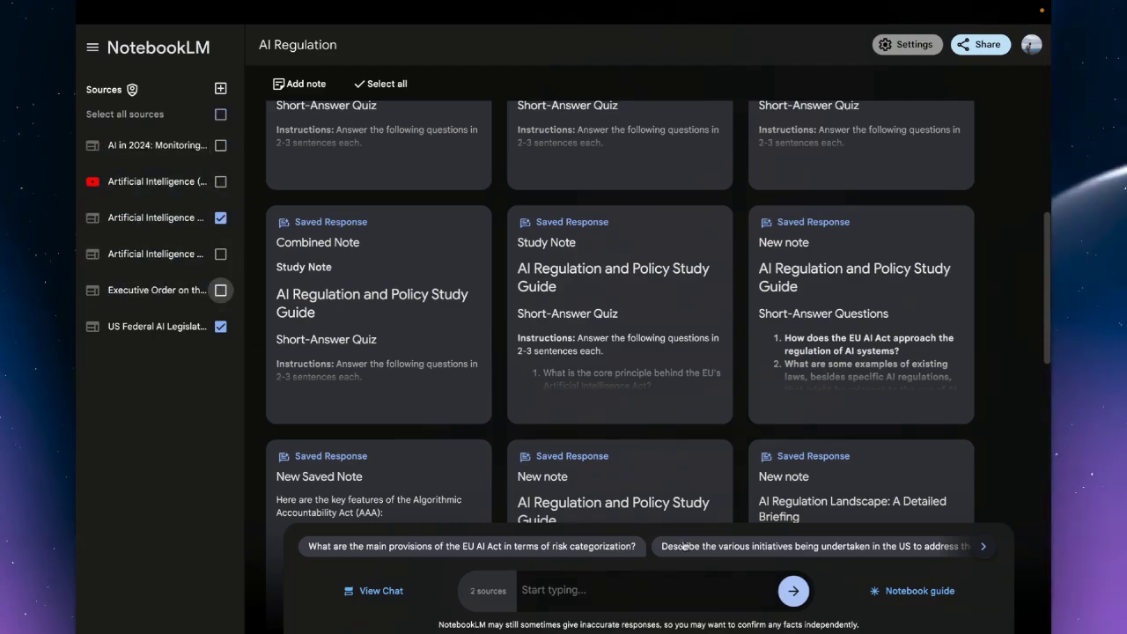
left_click(793, 556)
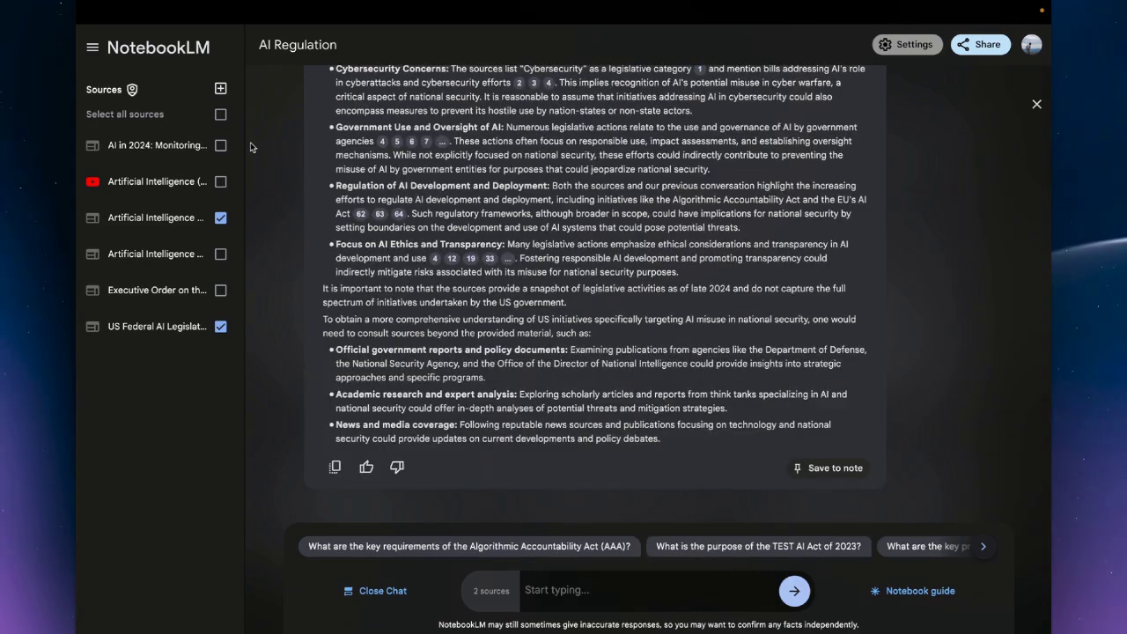
Step: Rate the US initiatives answer as good and save it as a note
left_click(366, 467)
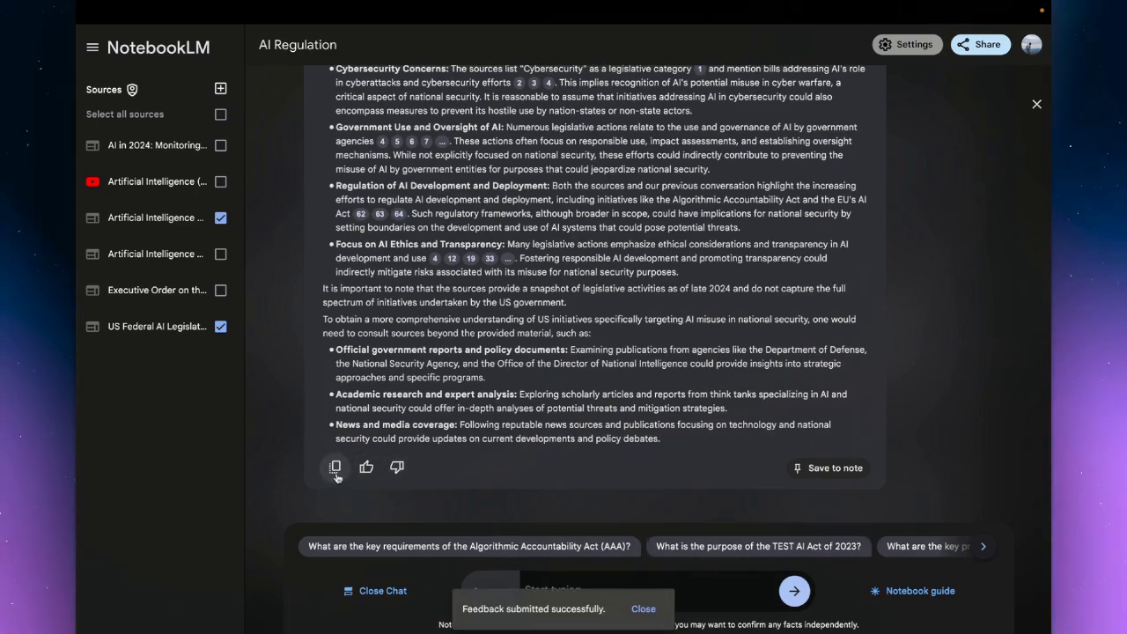
scroll(555, 303, "up", 5)
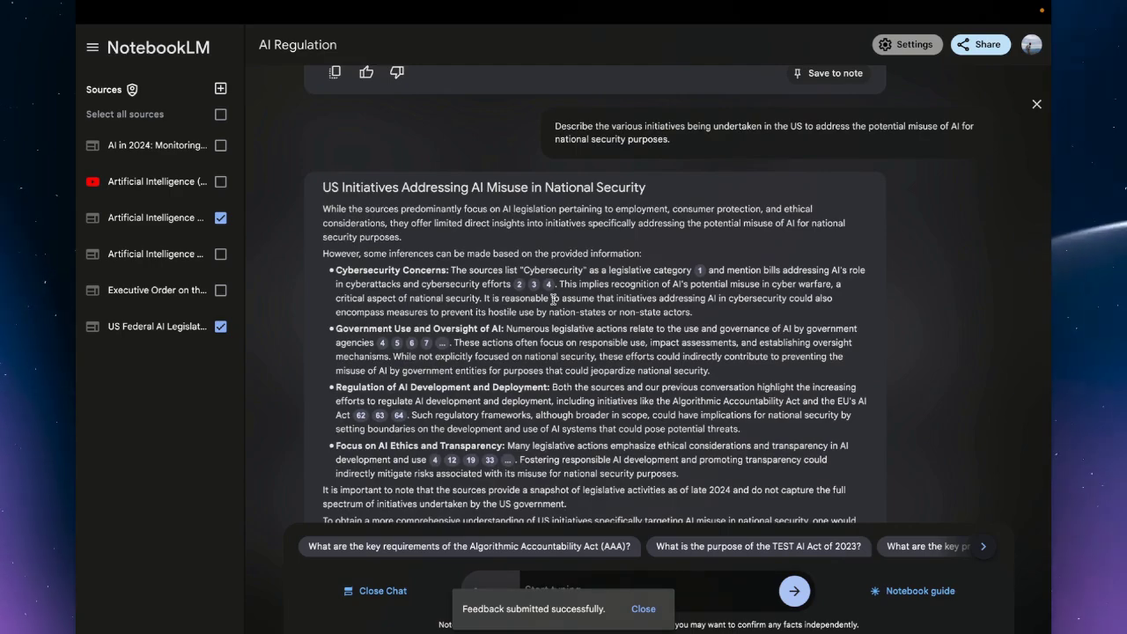
scroll(553, 299, "down", 5)
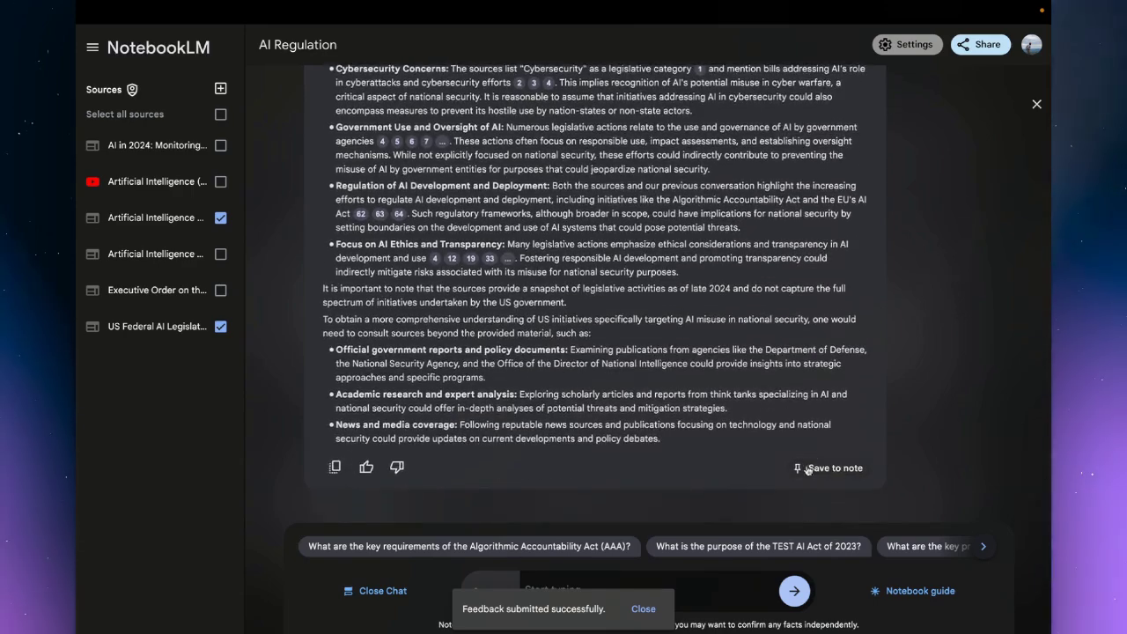
left_click(807, 468)
Step: Scroll through the saved notes and check the notebook's sharing options
scroll(822, 441, "down", 10)
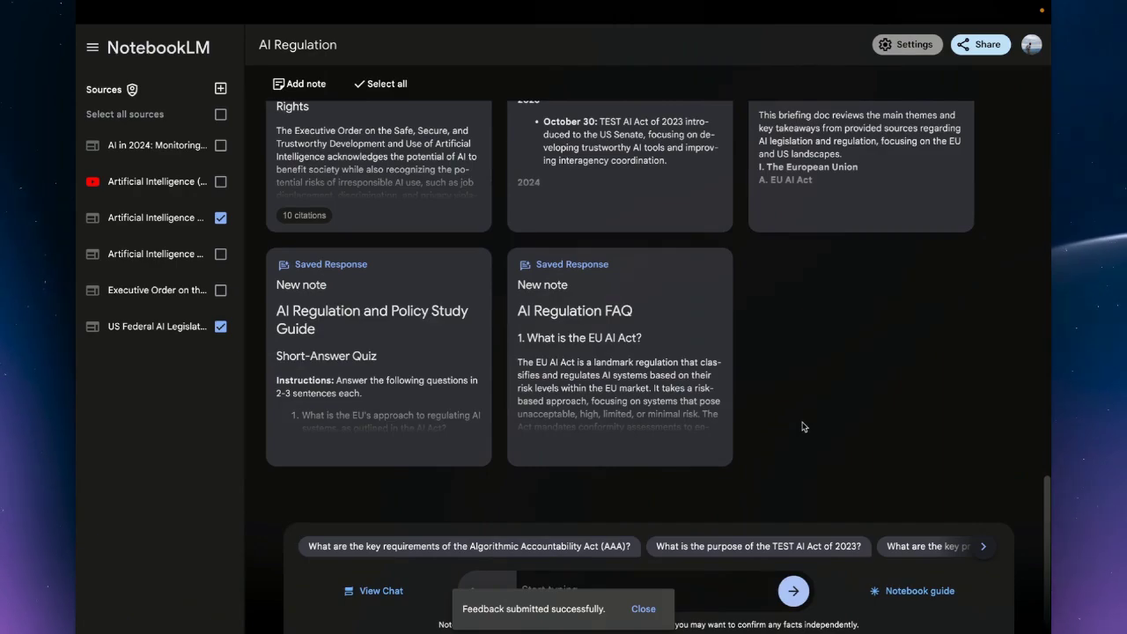
scroll(717, 364, "up", 2)
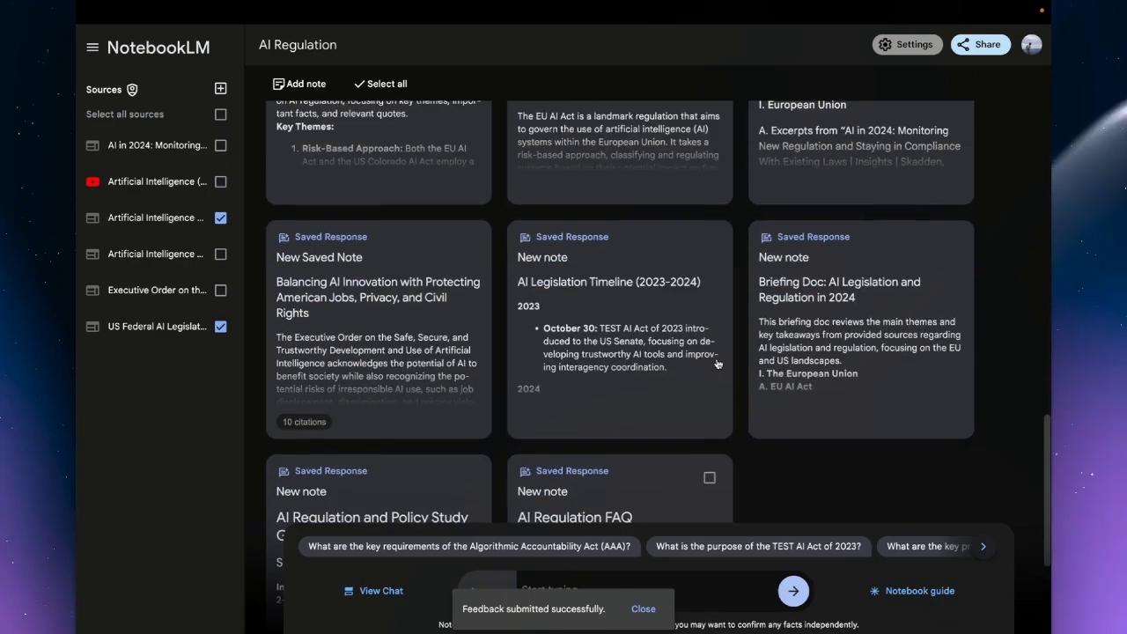
scroll(718, 364, "up", 2)
scroll(715, 339, "down", 1)
scroll(709, 342, "up", 1)
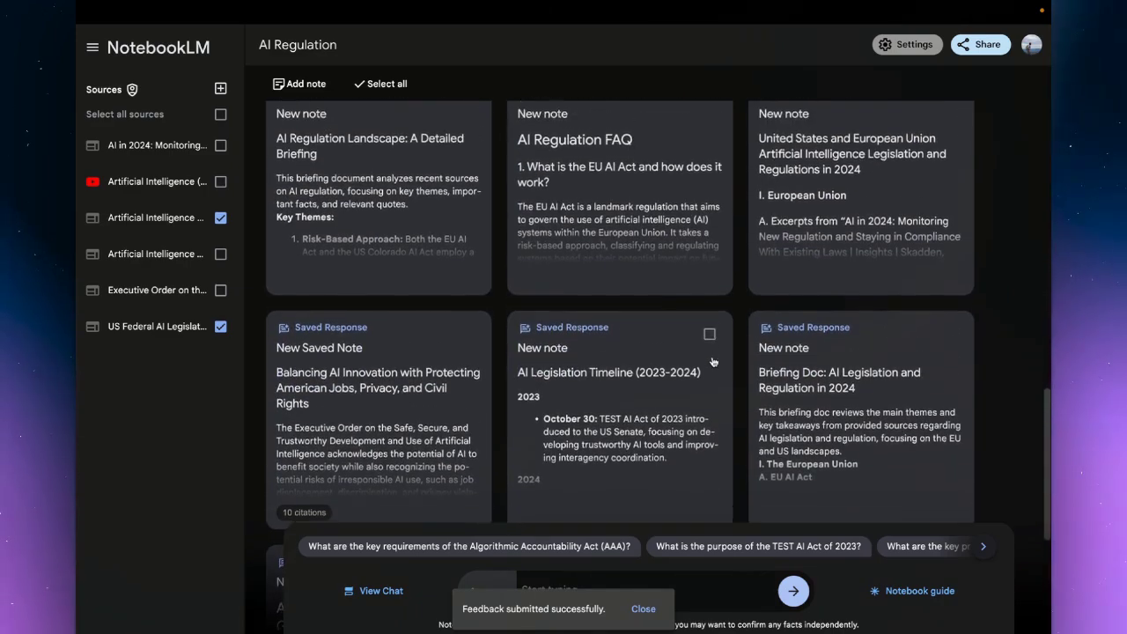
scroll(331, 486, "down", 1)
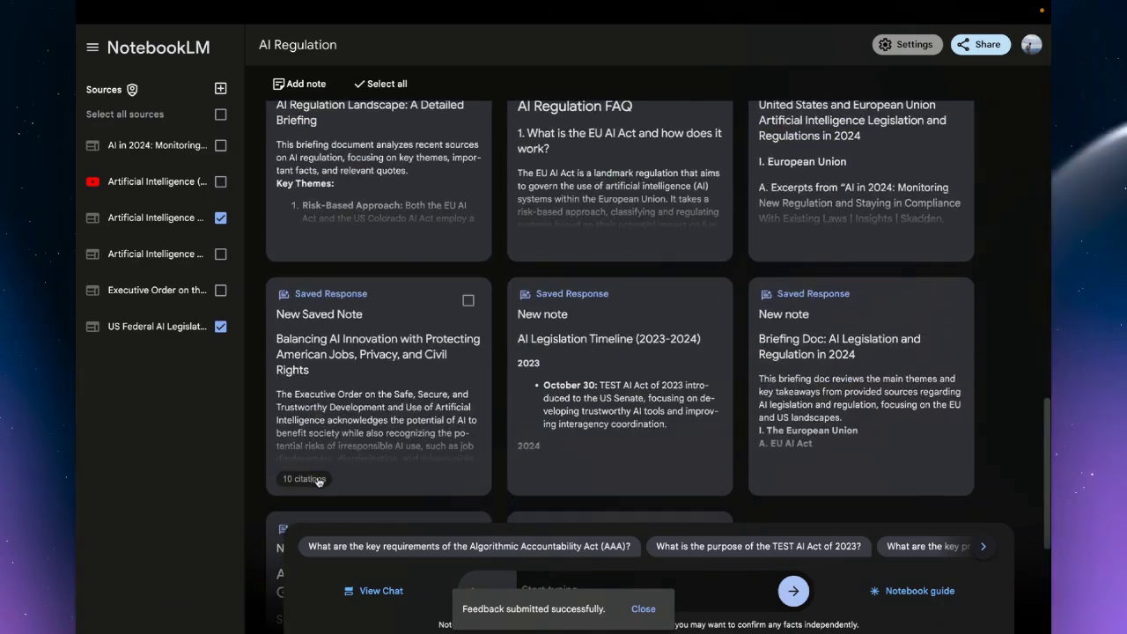
scroll(654, 383, "up", 3)
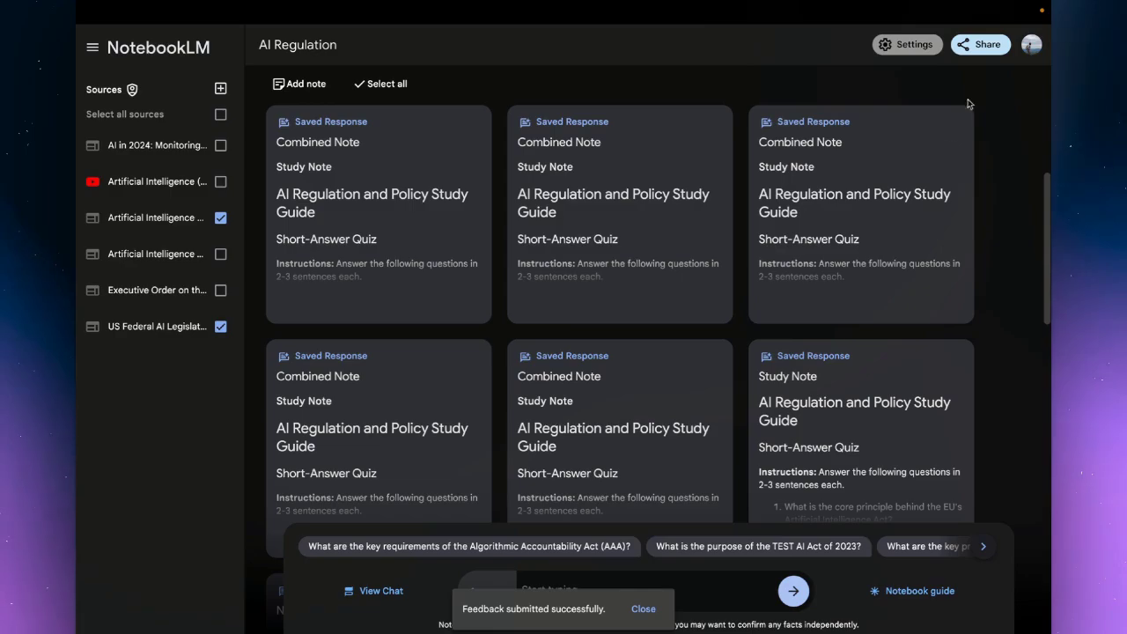
left_click(996, 53)
key("Escape")
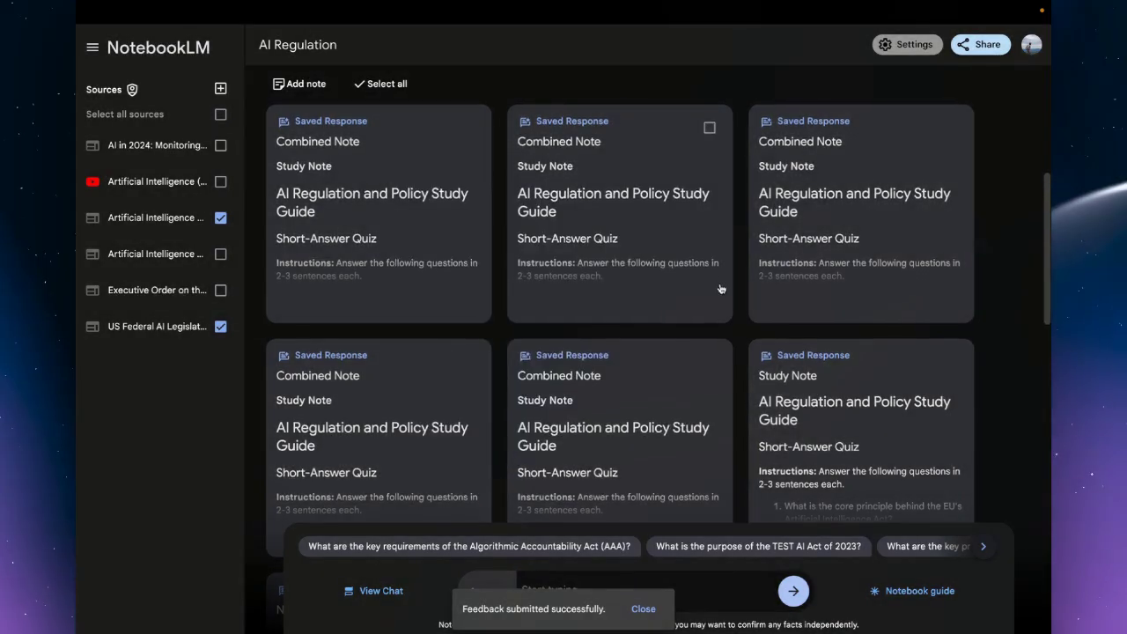
Step: Dismiss the feedback message and select all six sources again
scroll(722, 370, "down", 10)
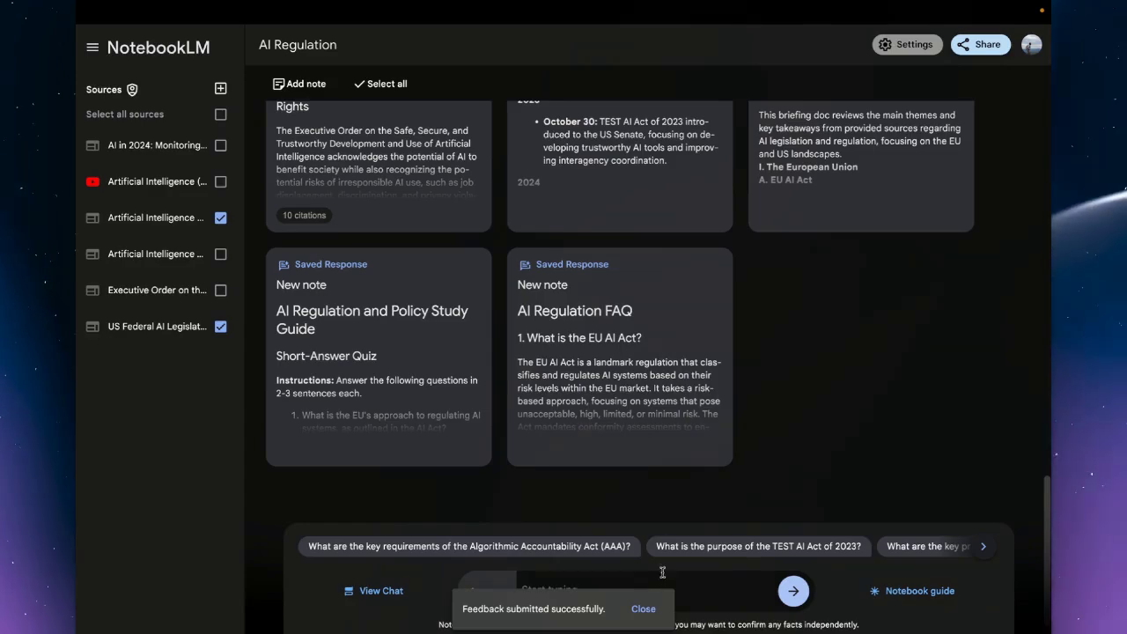
left_click(644, 609)
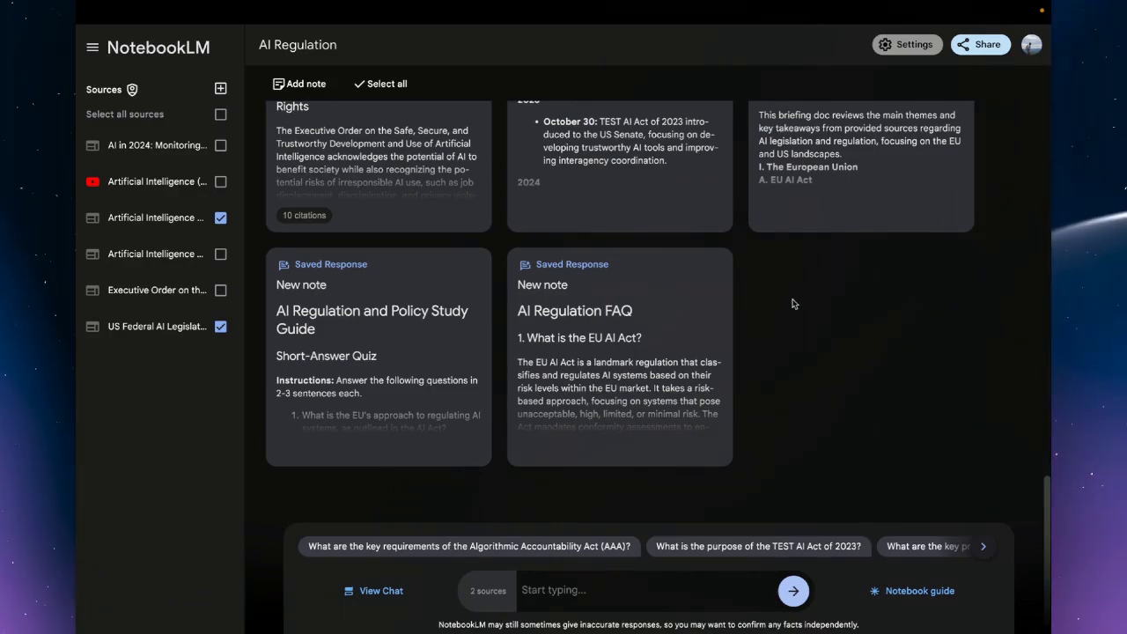
scroll(833, 274, "up", 3)
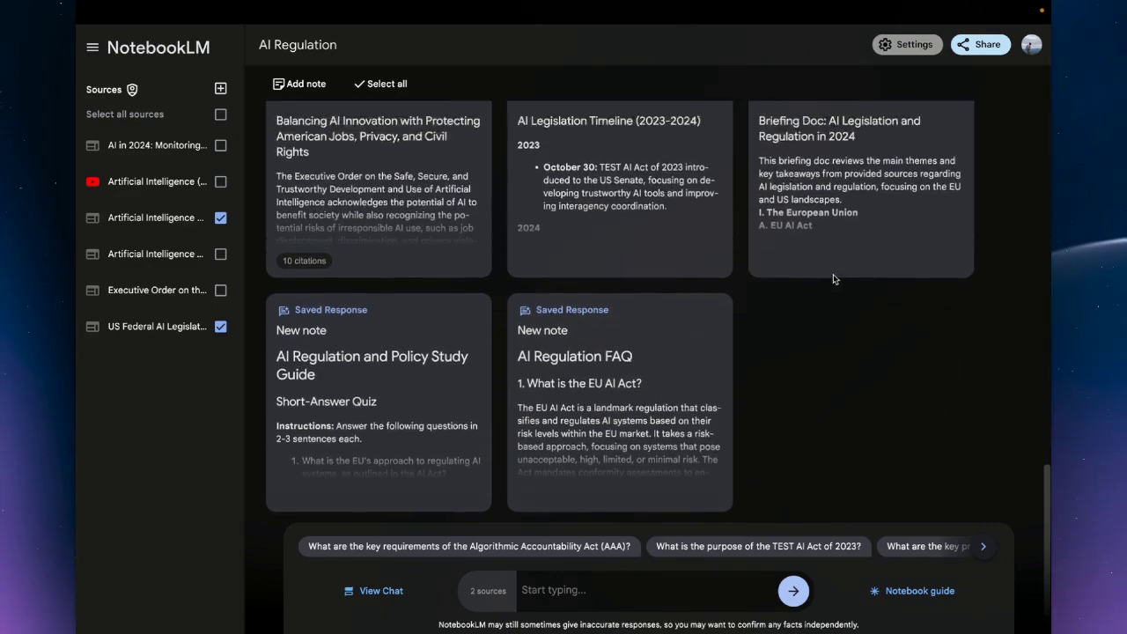
left_click(220, 115)
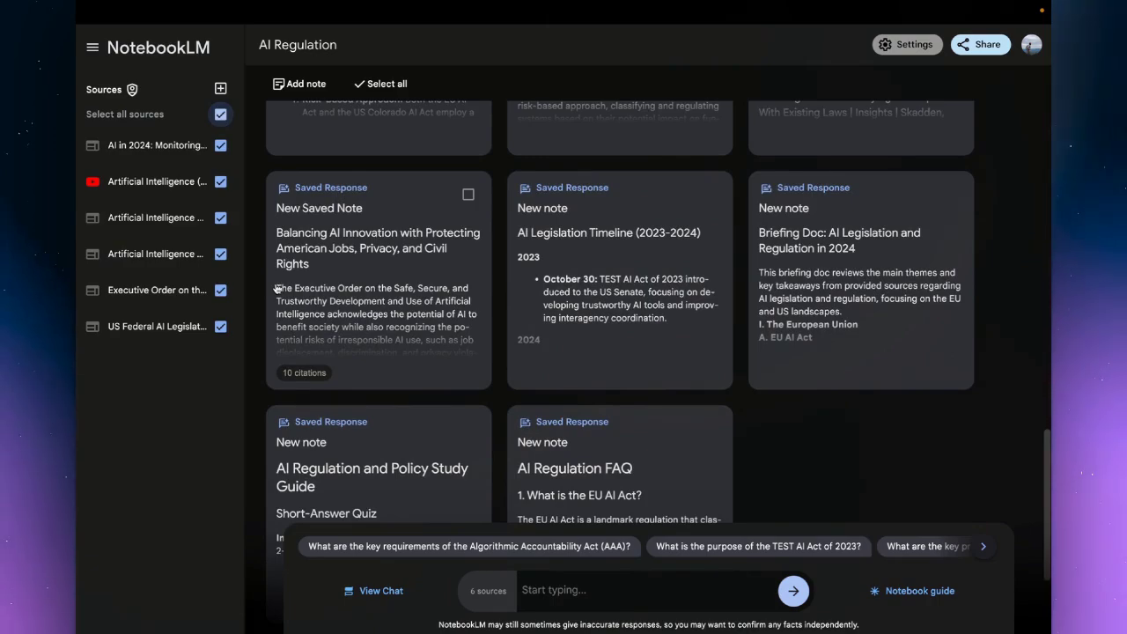
Step: Open the AI Regulation notebook guide with its summary and suggested questions
scroll(276, 288, "down", 3)
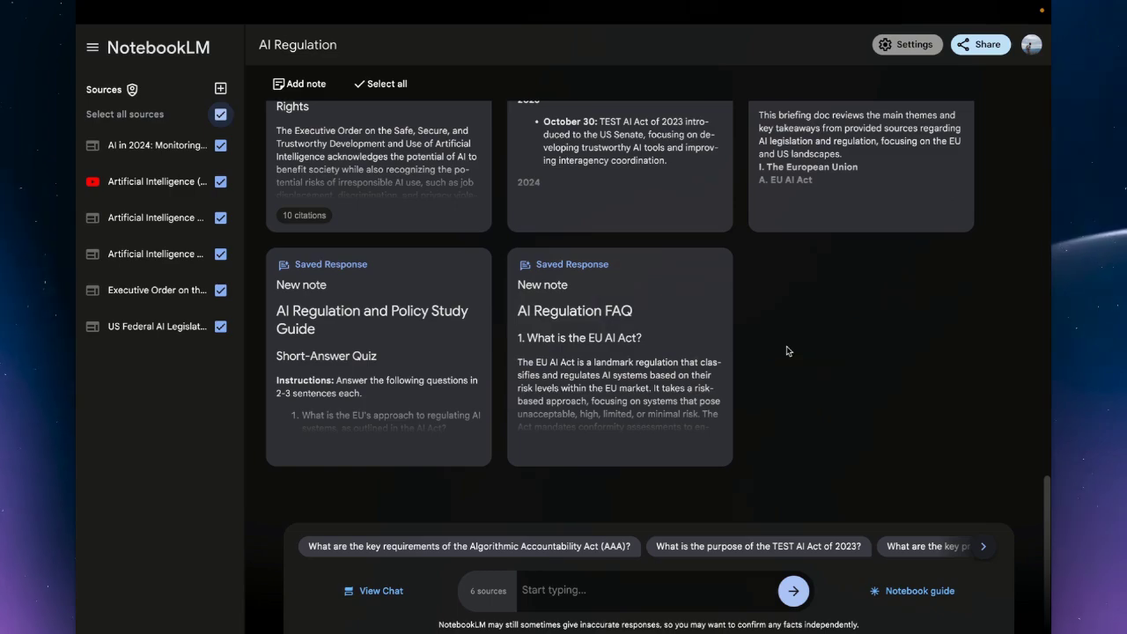
left_click(924, 596)
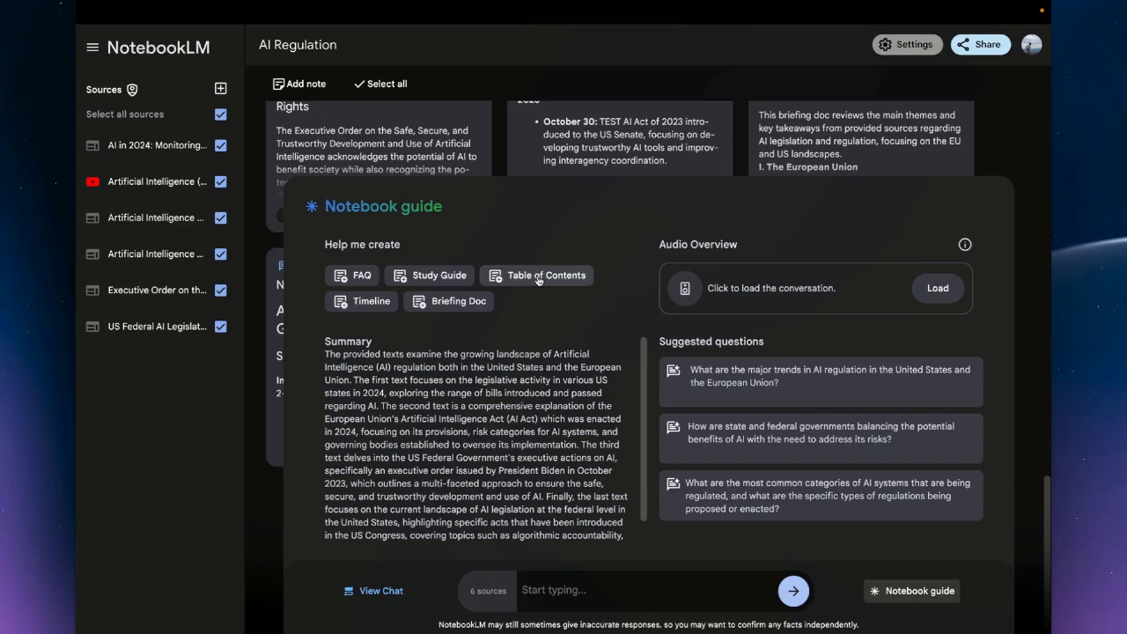
Step: Generate a Table of Contents note from the sources and reopen the notebook guide
left_click(537, 276)
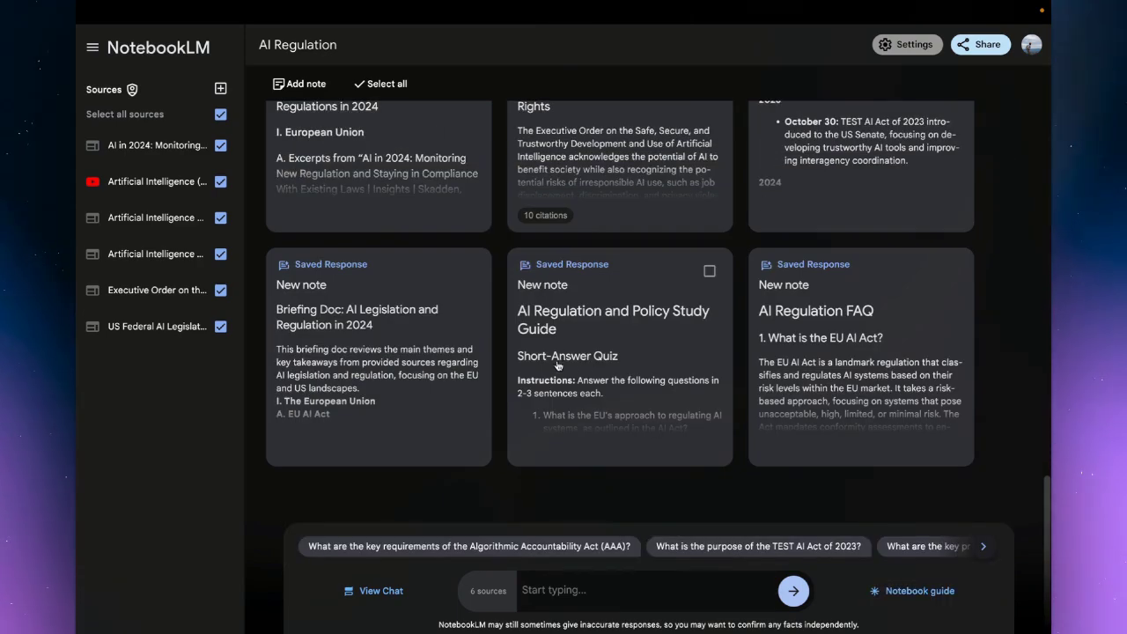
scroll(557, 365, "up", 10)
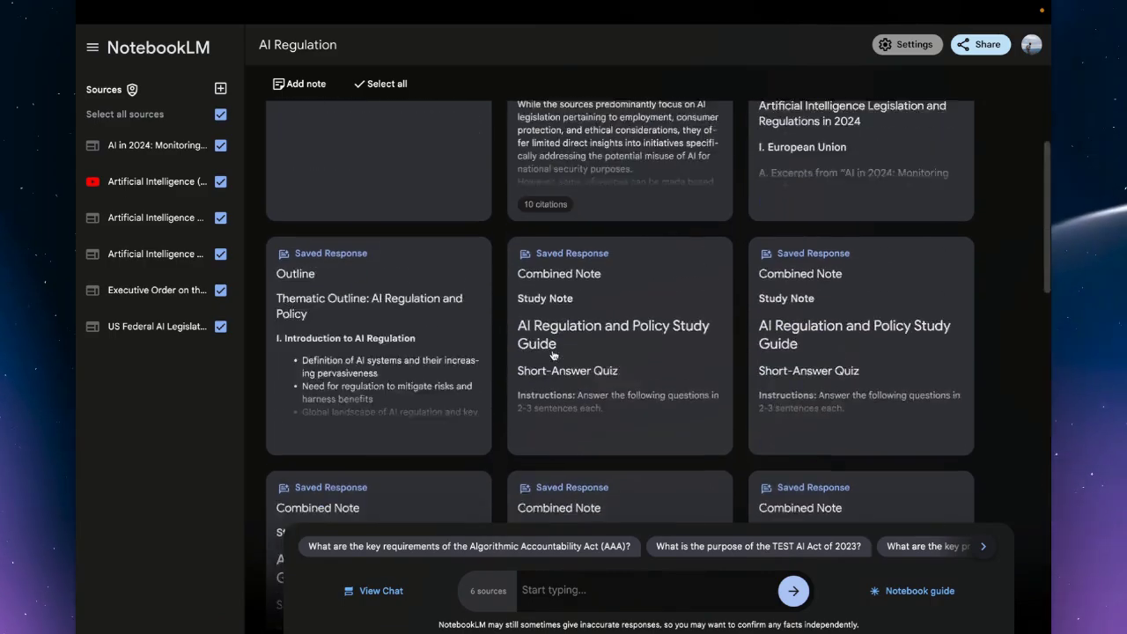
scroll(553, 354, "up", 2)
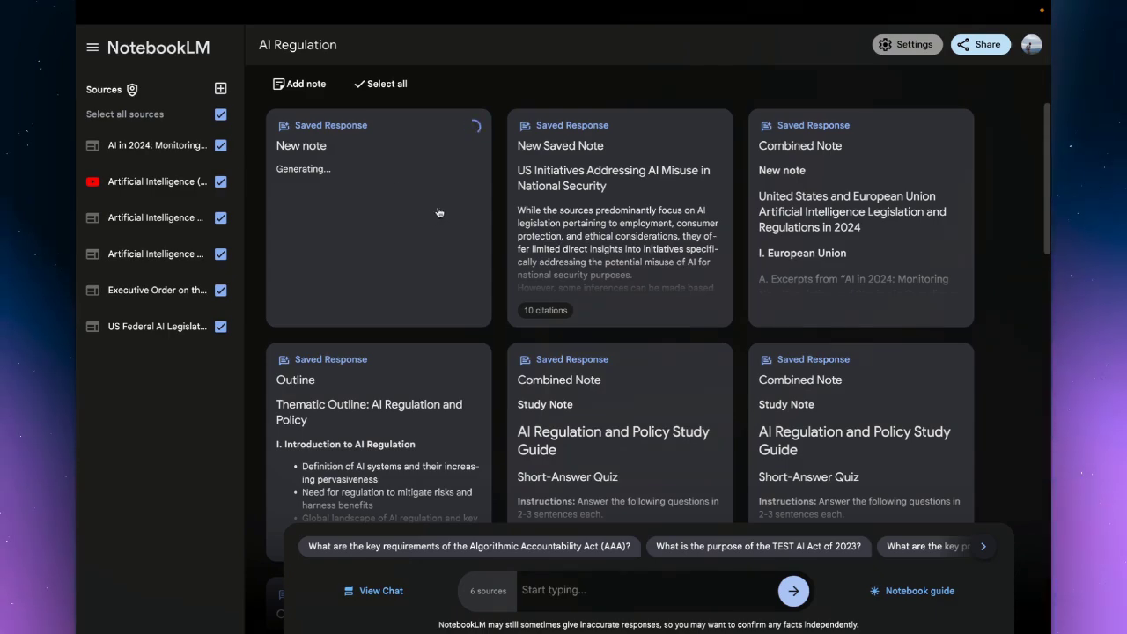
left_click(887, 591)
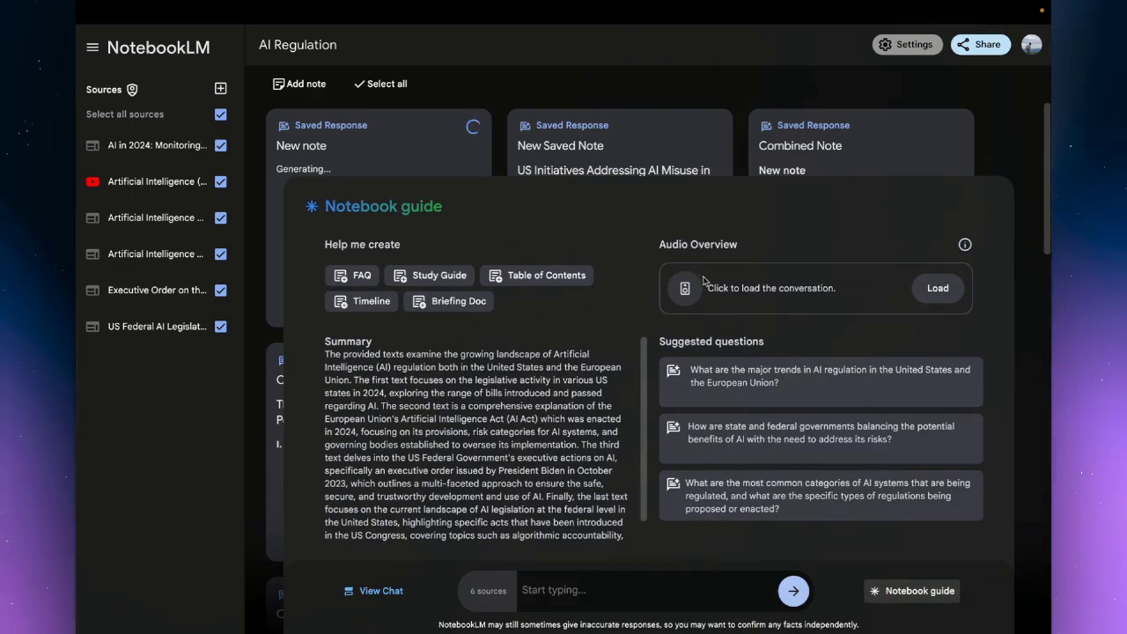
Step: Load the 22:14 AI Regulation audio overview, give it a thumbs up, and play its first 26 seconds
left_click(930, 297)
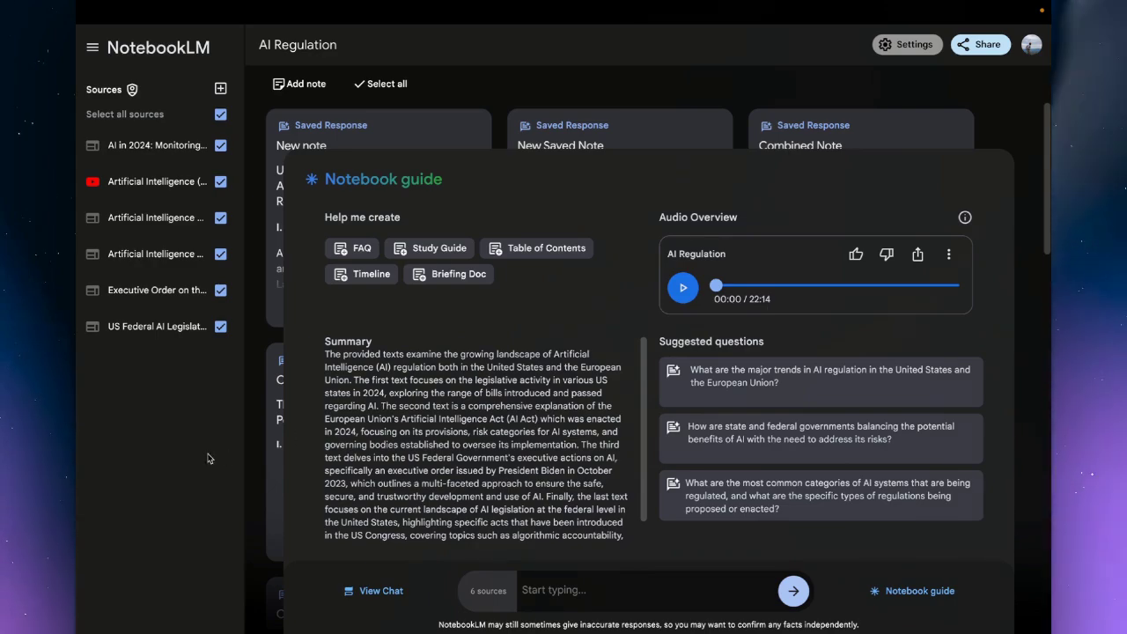
left_click(951, 254)
mouse_move(886, 292)
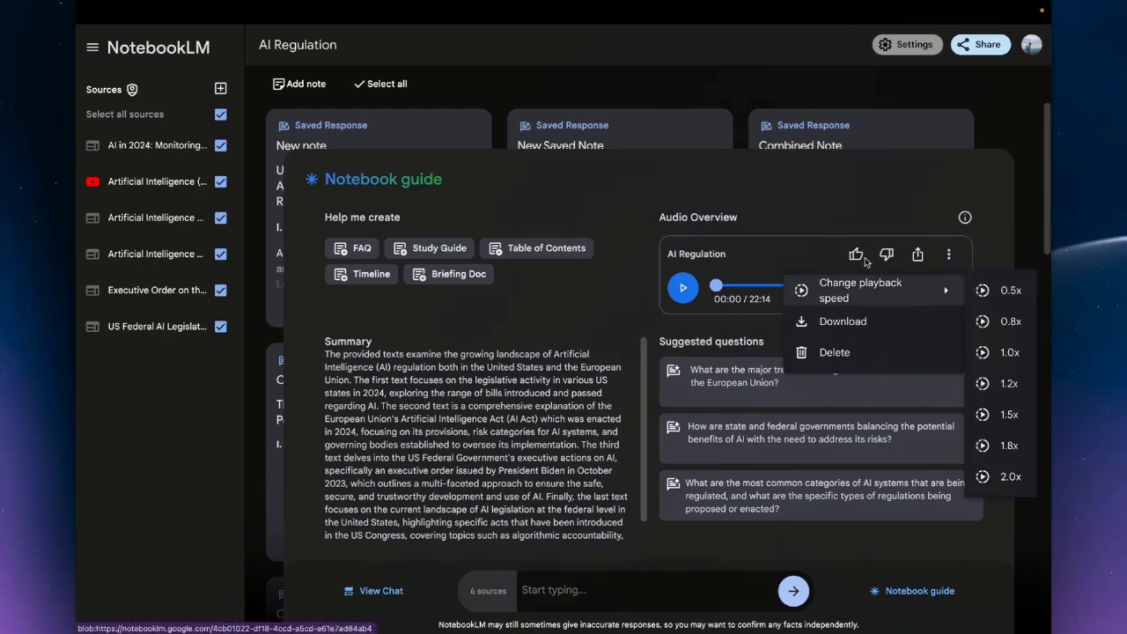
left_click(863, 260)
left_click(855, 255)
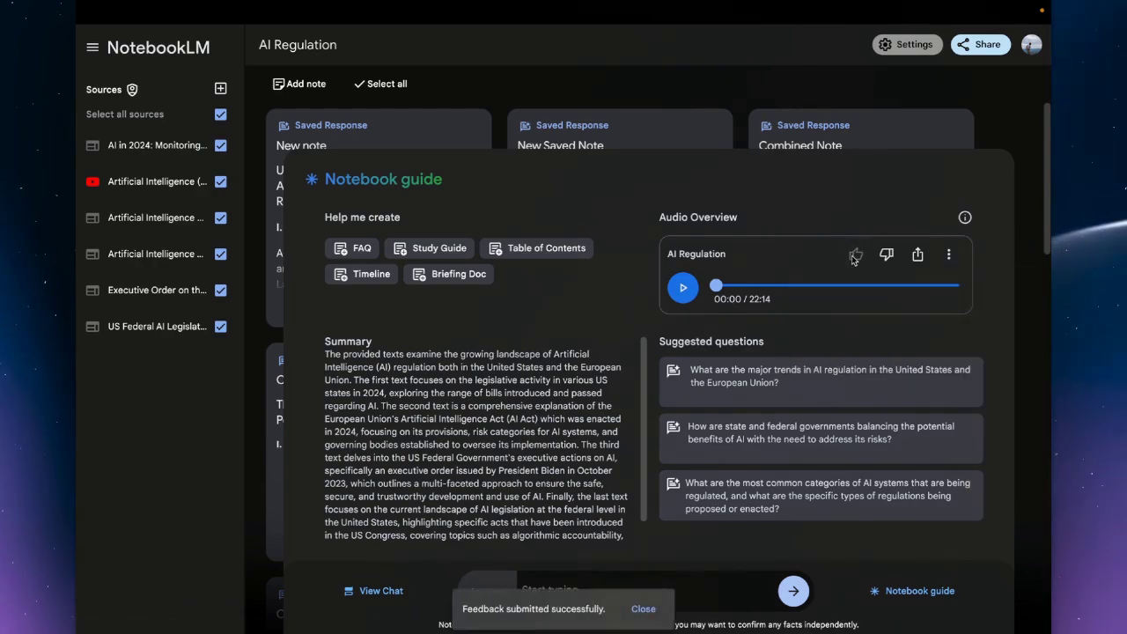
left_click(918, 255)
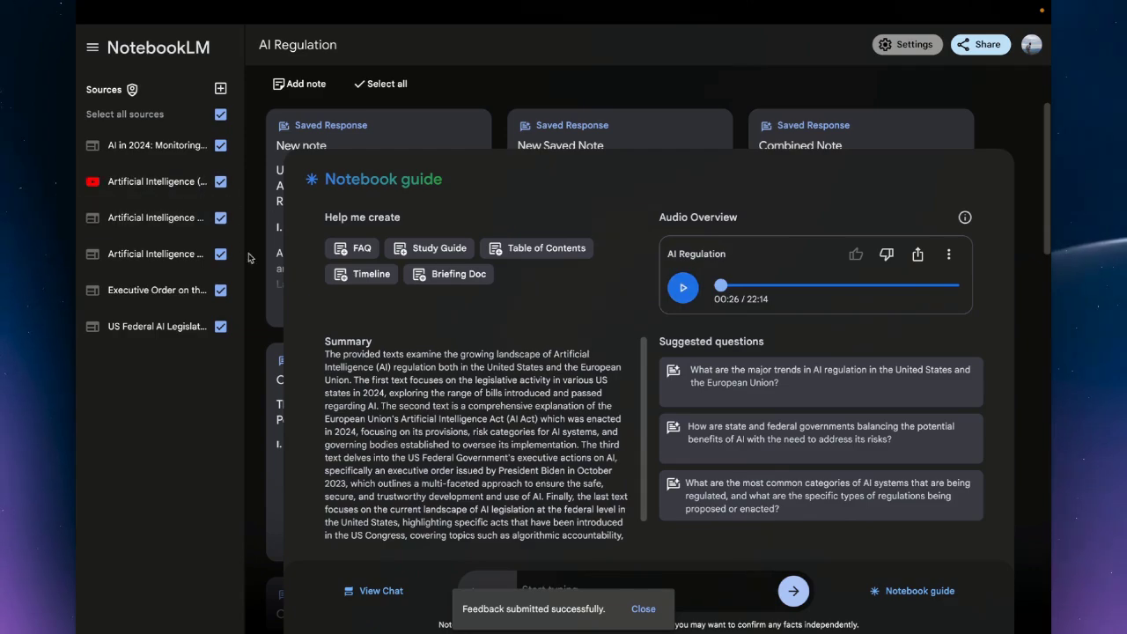
Step: Download the existing audio overview as a file, then delete it
left_click(948, 253)
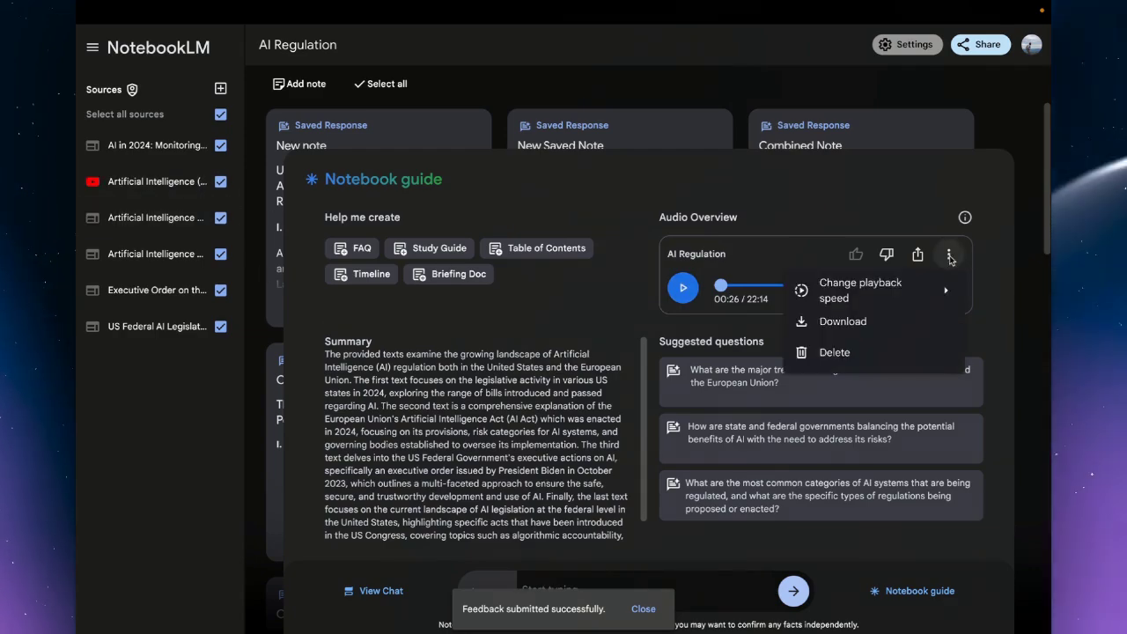
left_click(876, 319)
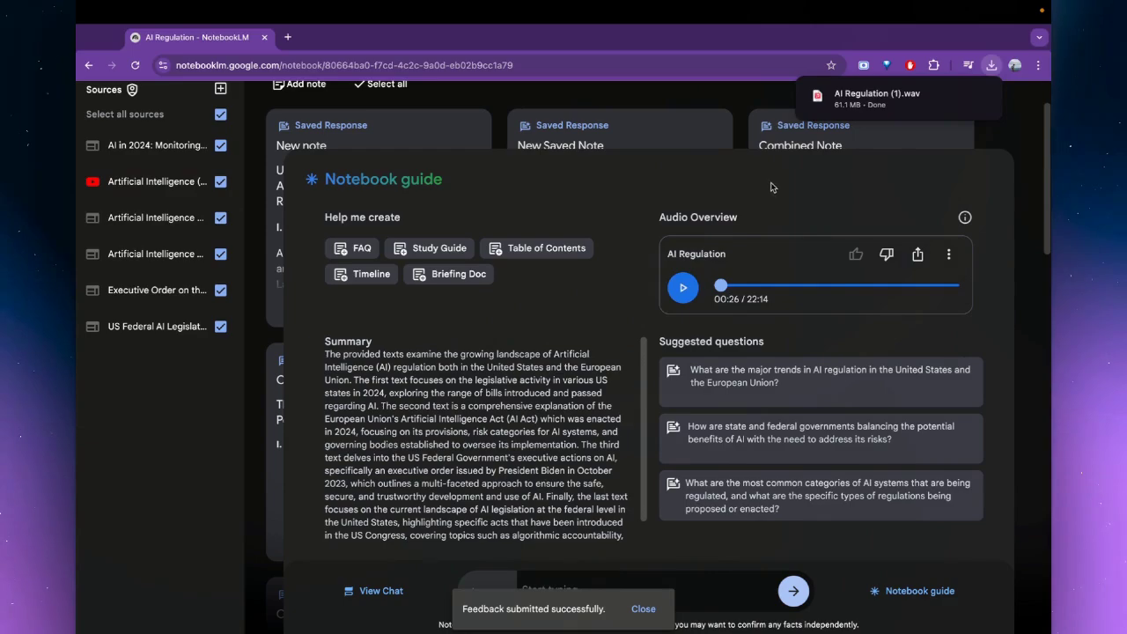
left_click(948, 254)
left_click(861, 354)
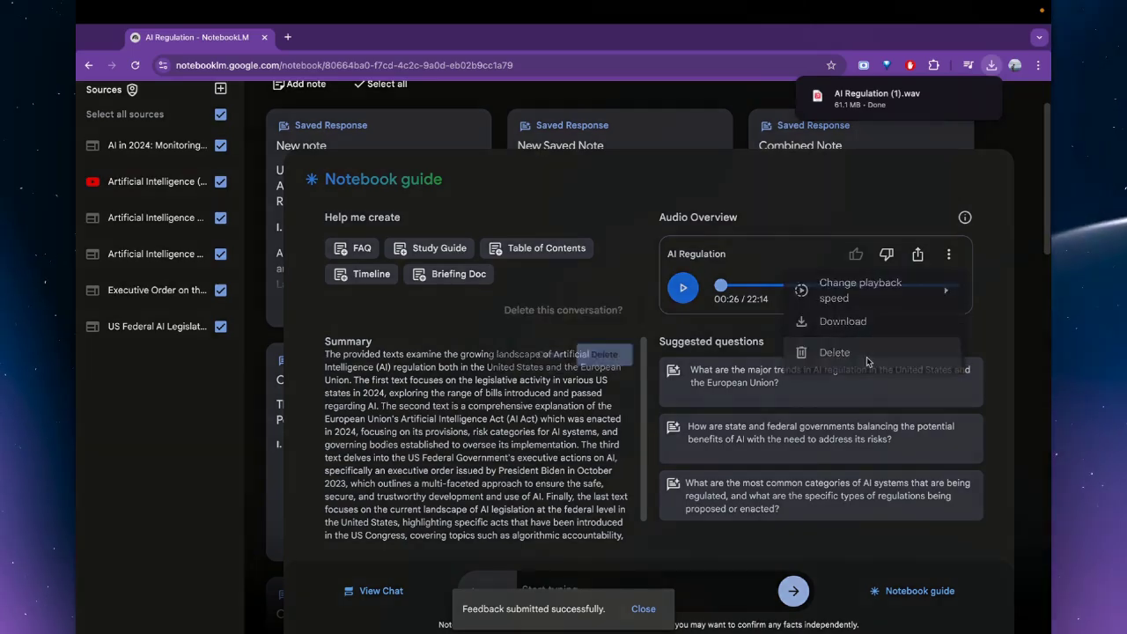
left_click(606, 354)
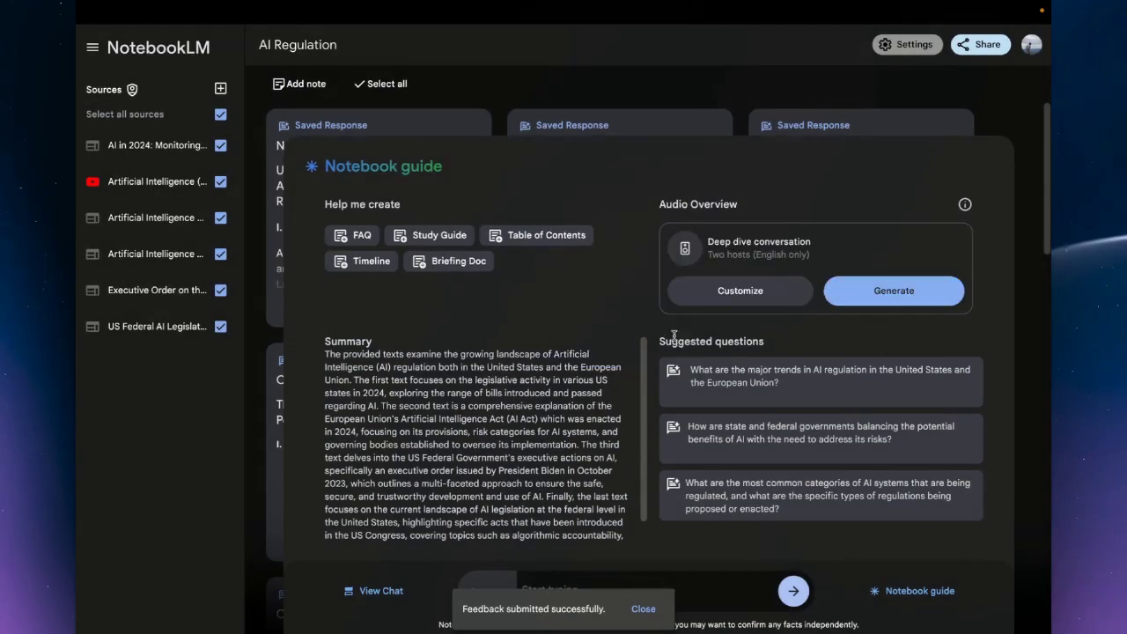
Step: Generate a customized audio overview focused on keeping it simple and elementary for beginners
left_click(733, 295)
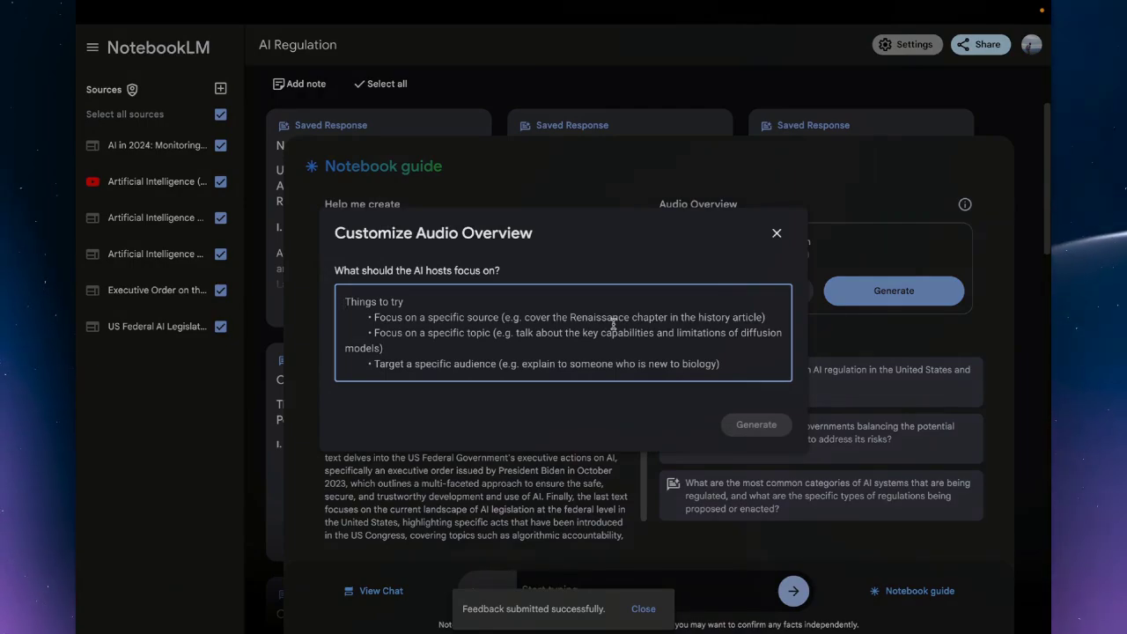
type("Create the podcast, keep it si")
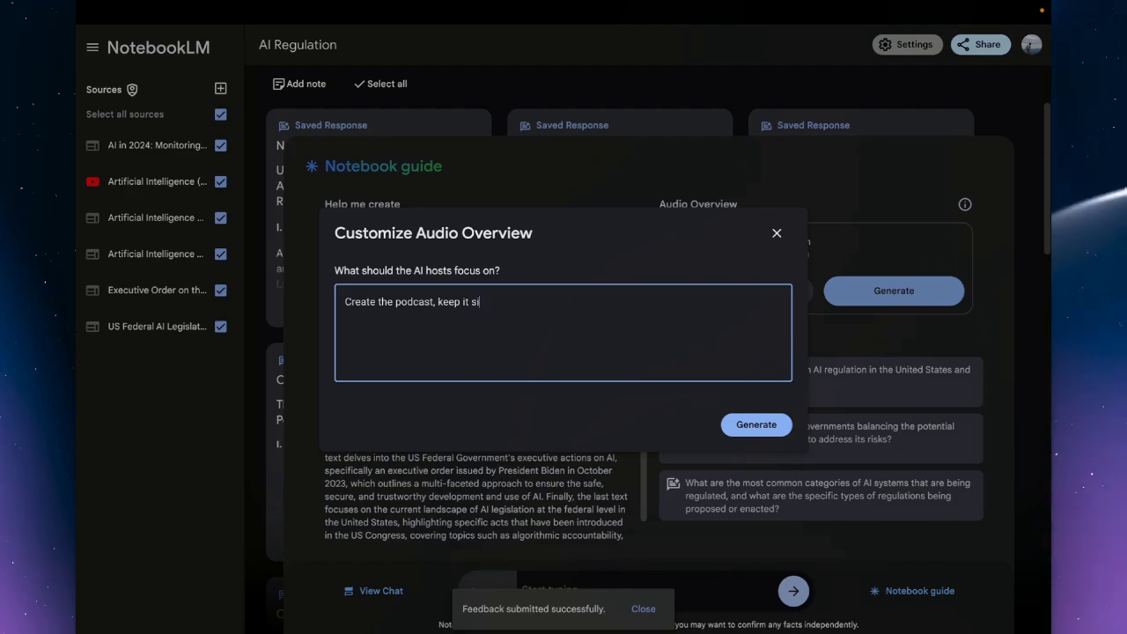
type("mply and elementary for beginners.")
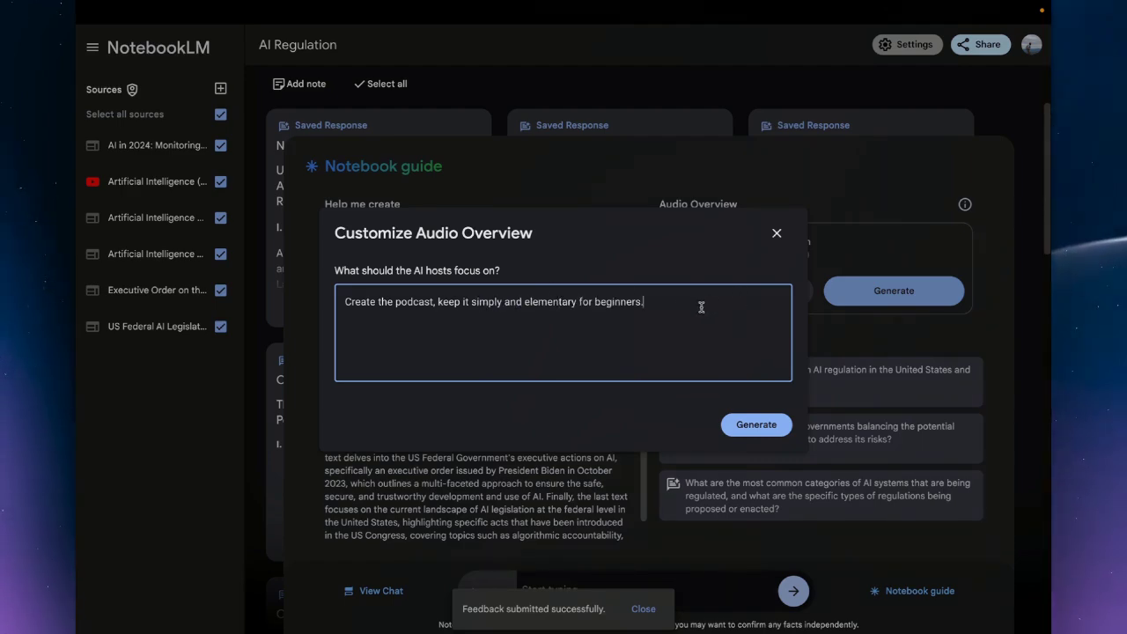
left_click(743, 431)
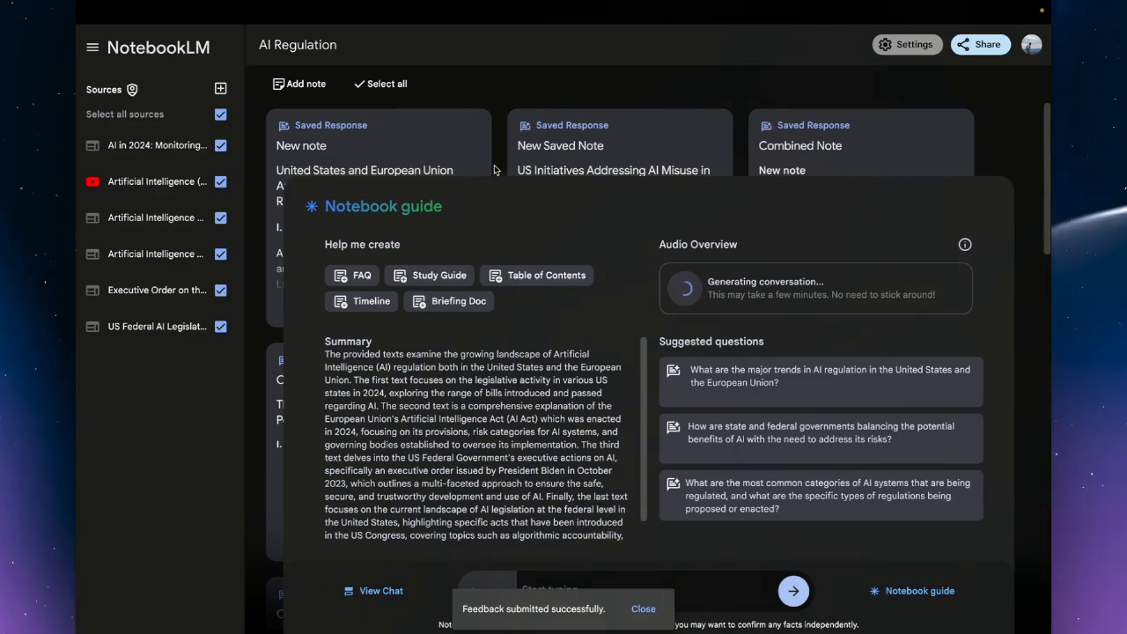
Step: Go home, reopen AI Regulation's Notebook guide and play the 21:39 beginner audio overview
left_click(176, 50)
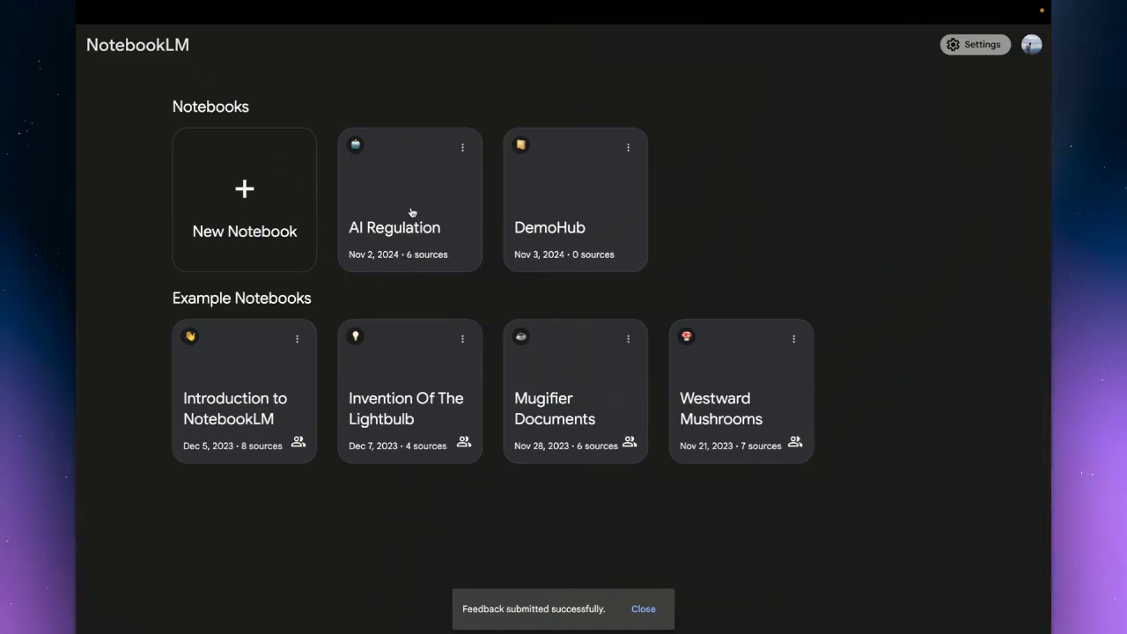
left_click(412, 212)
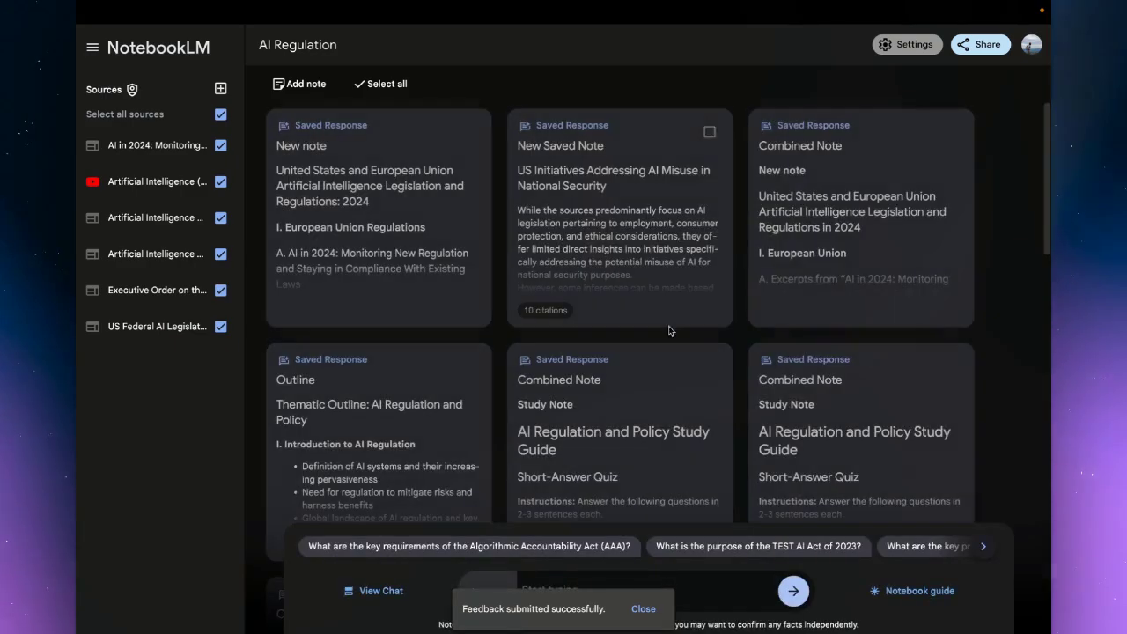
left_click(942, 592)
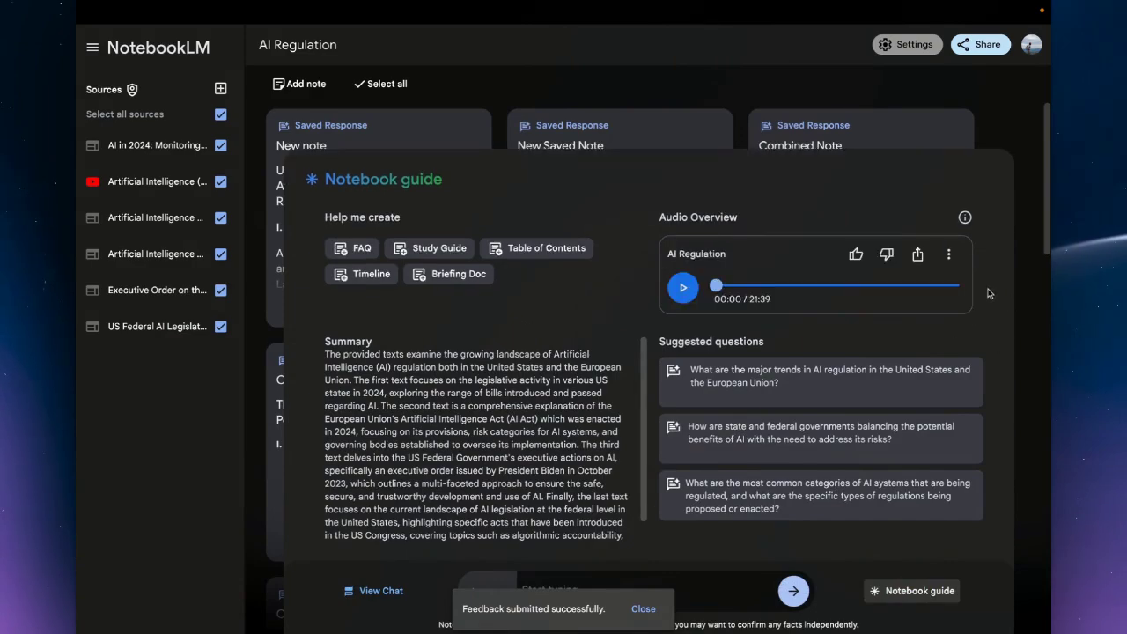
double_click(774, 304)
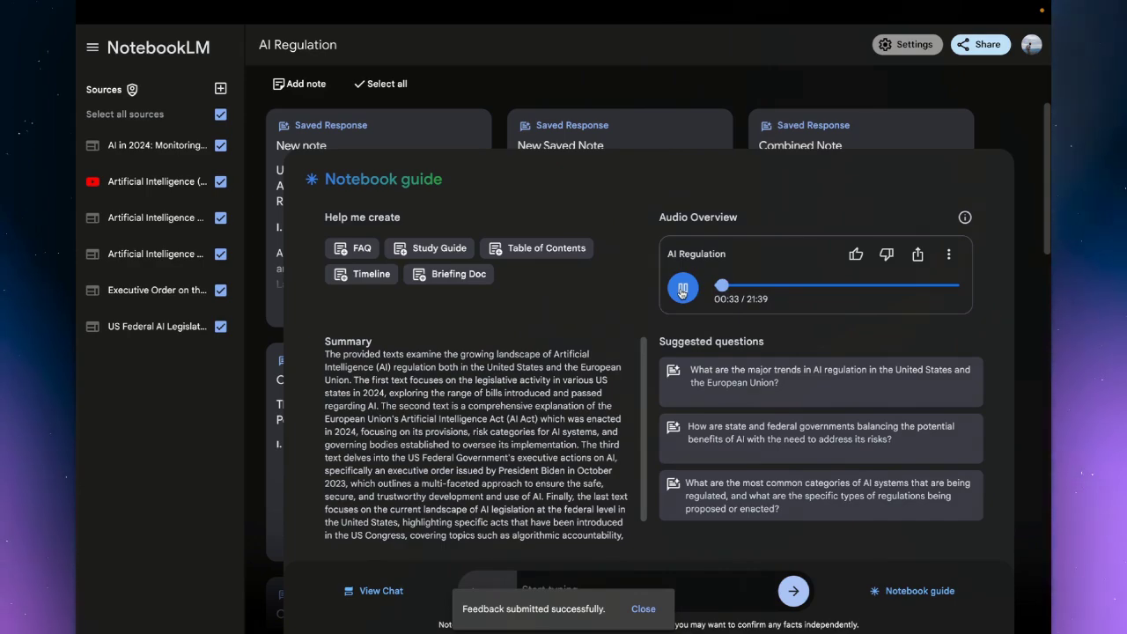
Step: Pause the audio at 00:38, close the Add sources dialog unused, and go home
left_click(683, 288)
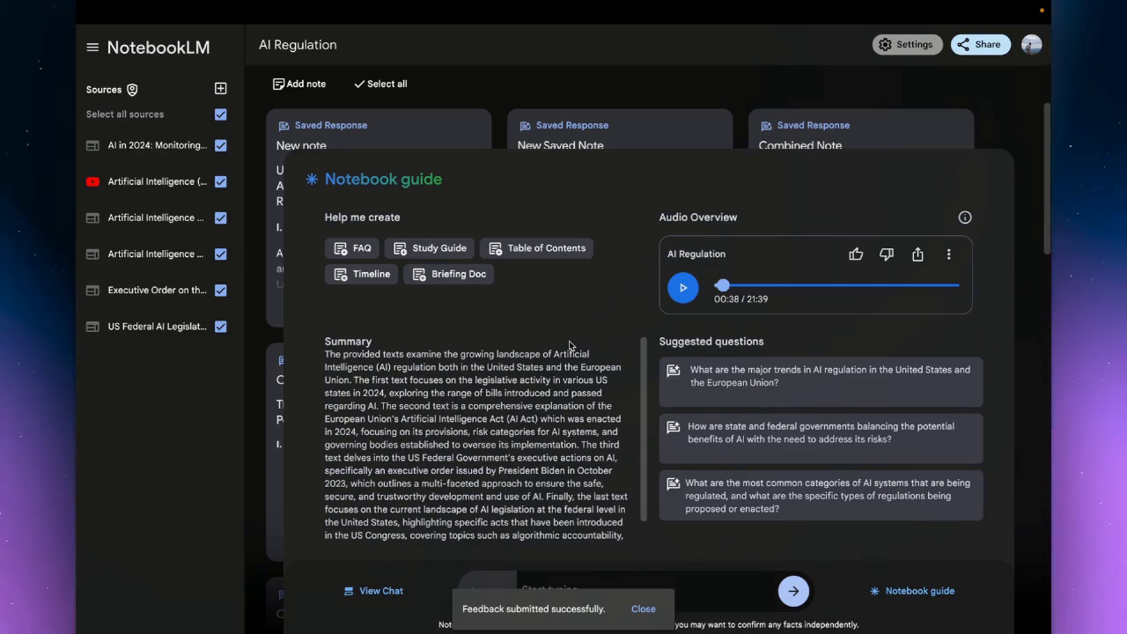
left_click(220, 88)
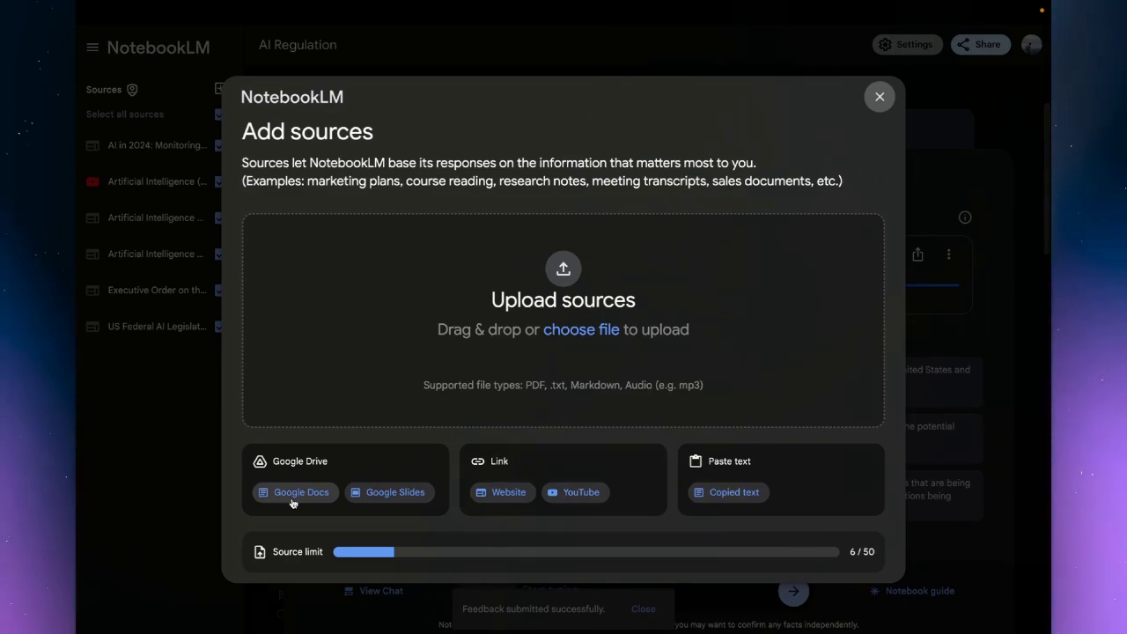
left_click(879, 98)
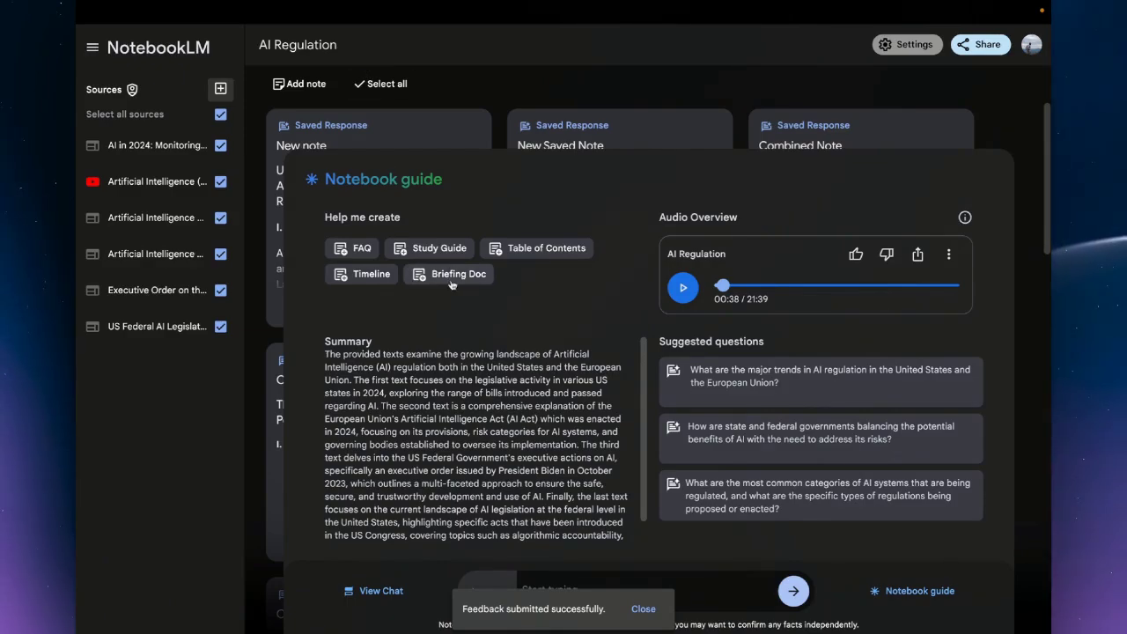
left_click(145, 54)
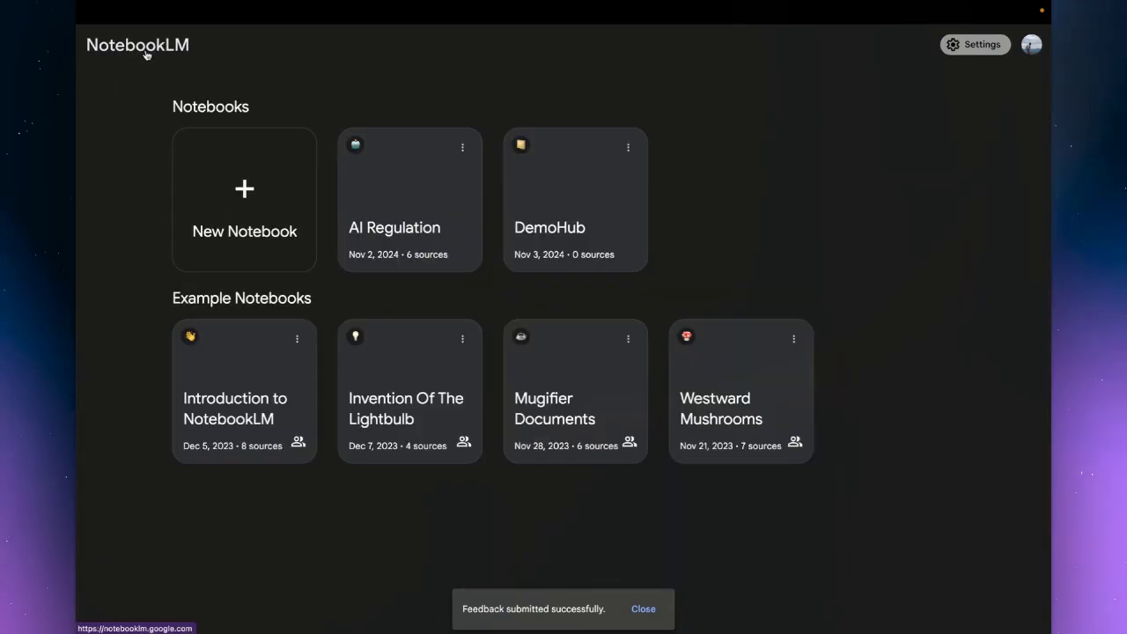
Step: Close the 'Feedback submitted successfully' message on the home page
left_click(643, 608)
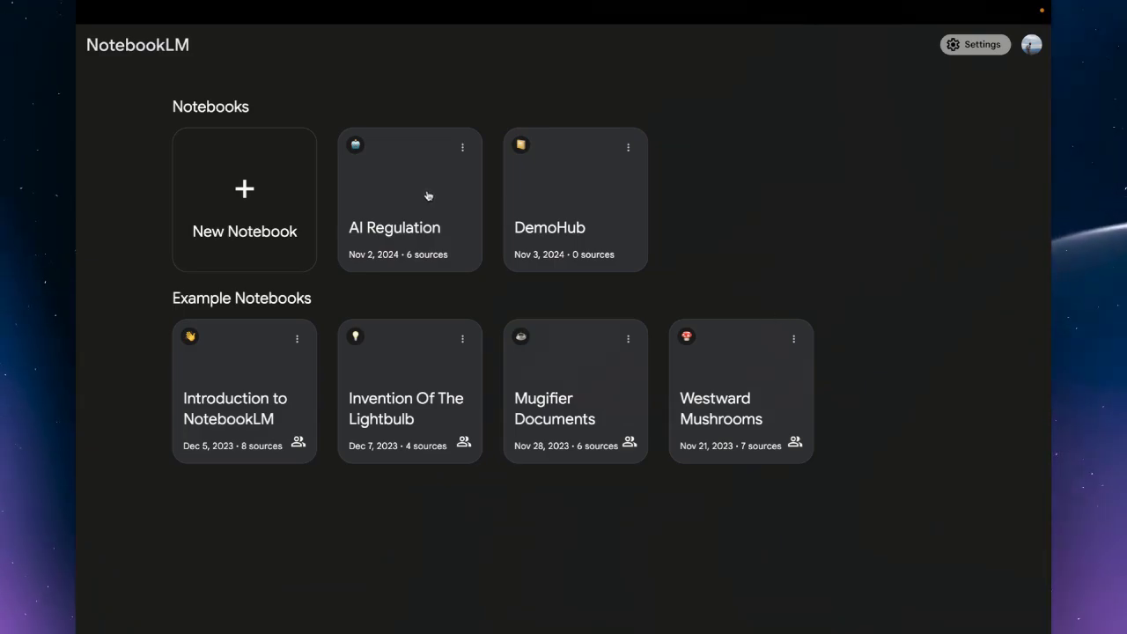
Step: Open AI Regulation, close Add sources without adding, and scroll through the saved notes
left_click(414, 184)
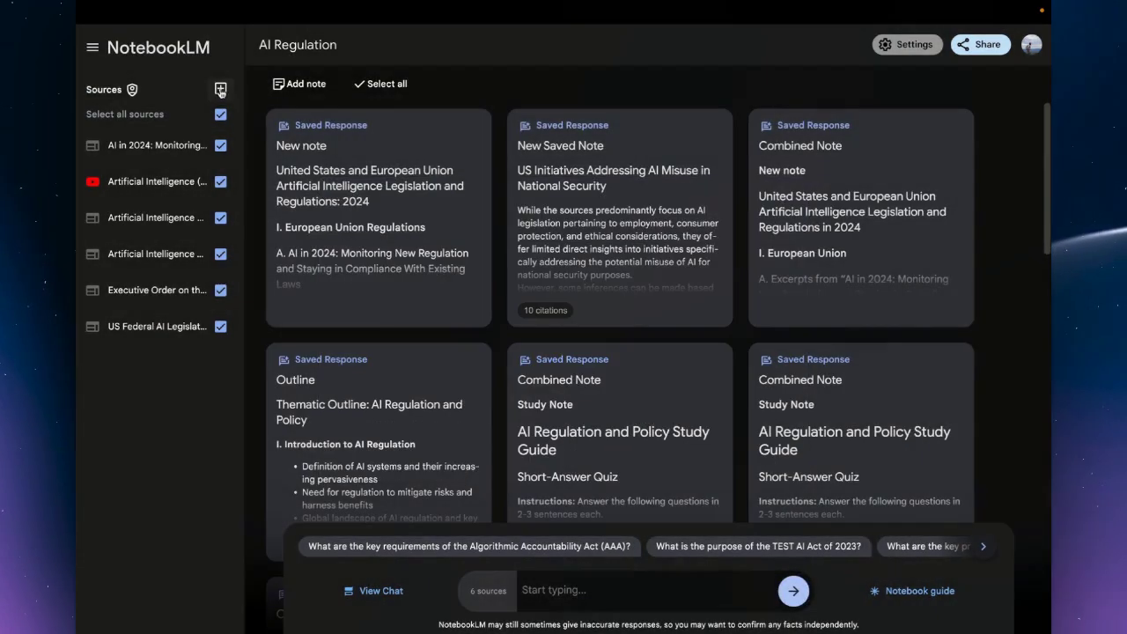
left_click(220, 91)
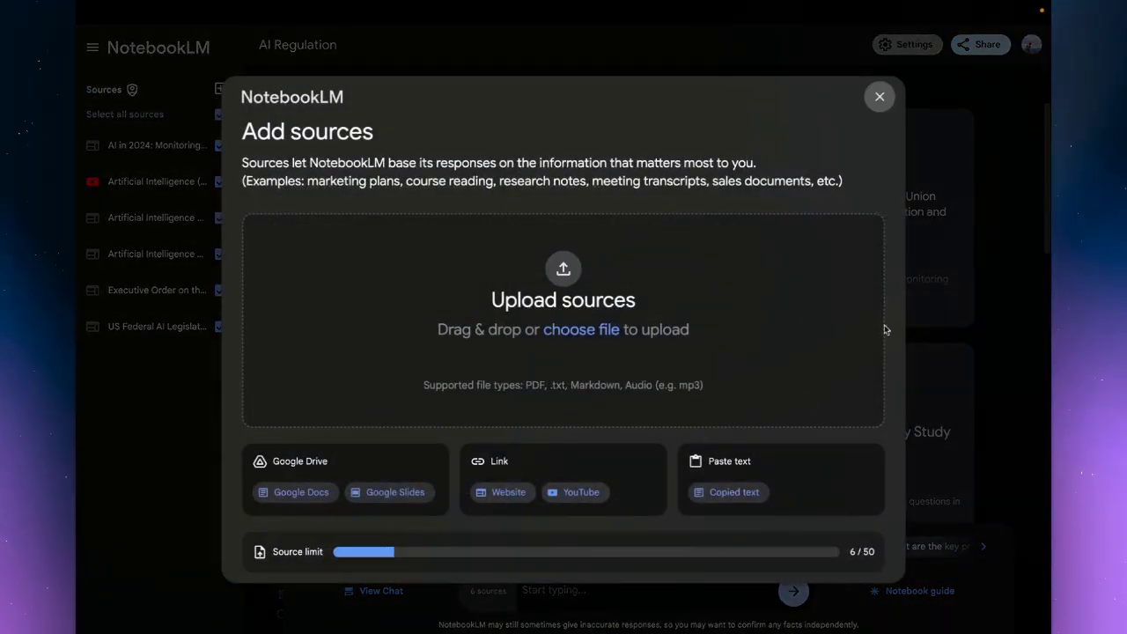
left_click(878, 97)
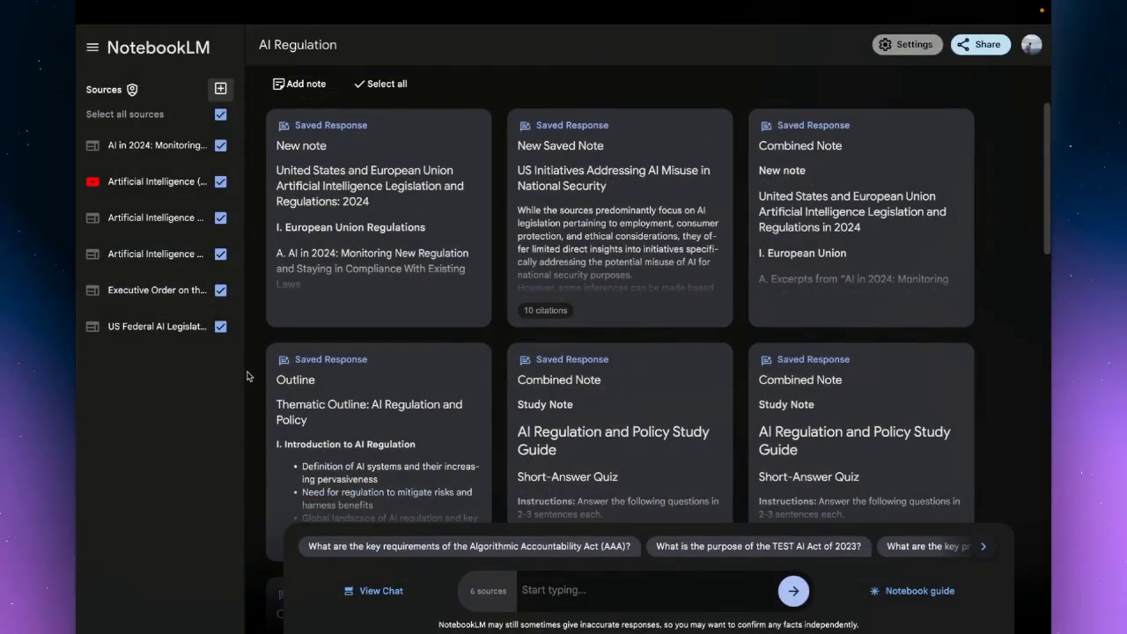
scroll(561, 395, "down", 1)
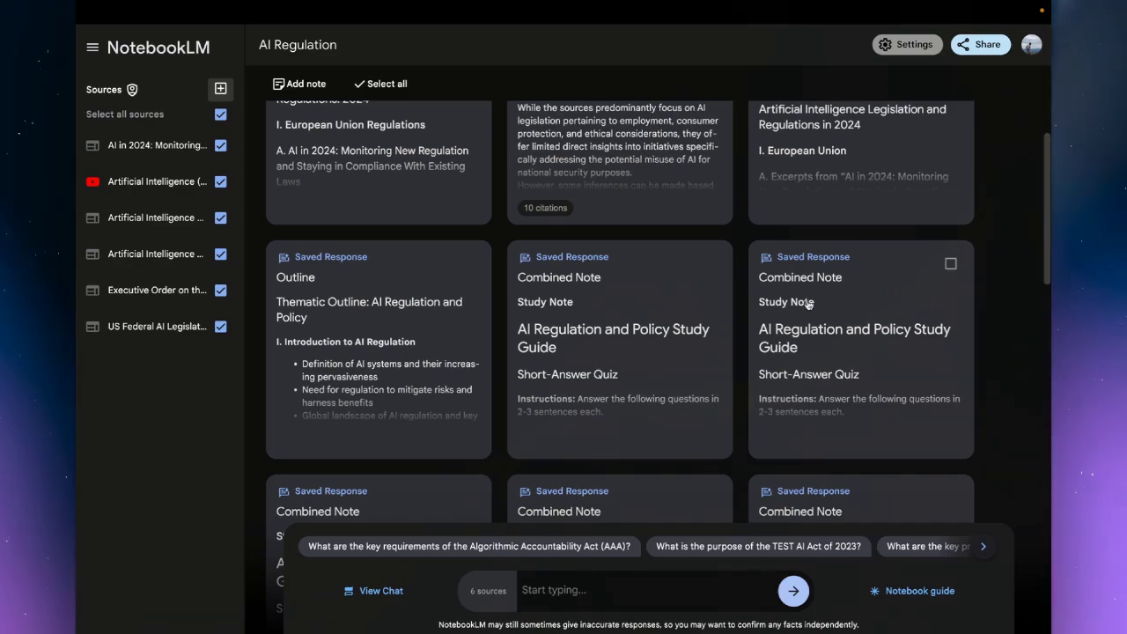
scroll(796, 296, "down", 1)
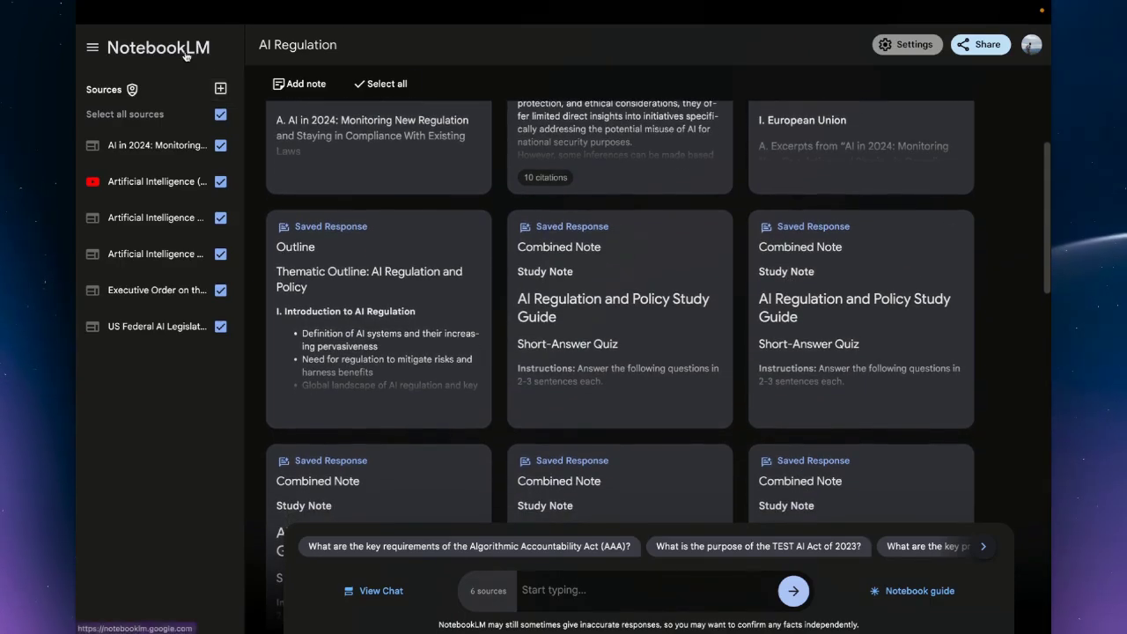
Step: Return home and reopen AI Regulation, showing the New note's US and EU legislation outline
left_click(146, 47)
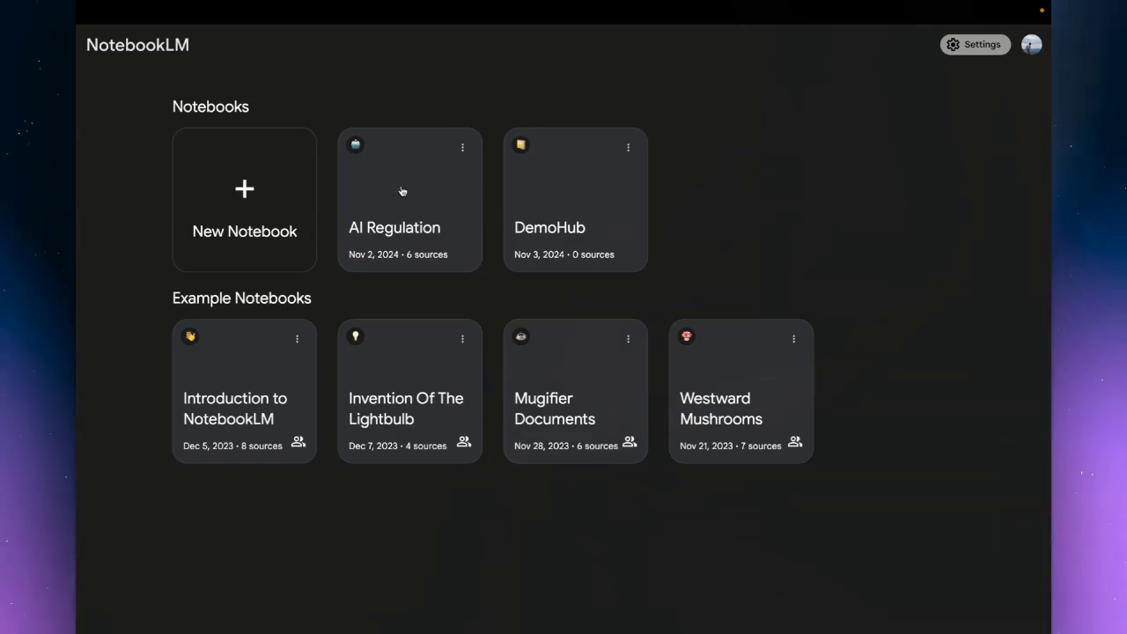
left_click(440, 202)
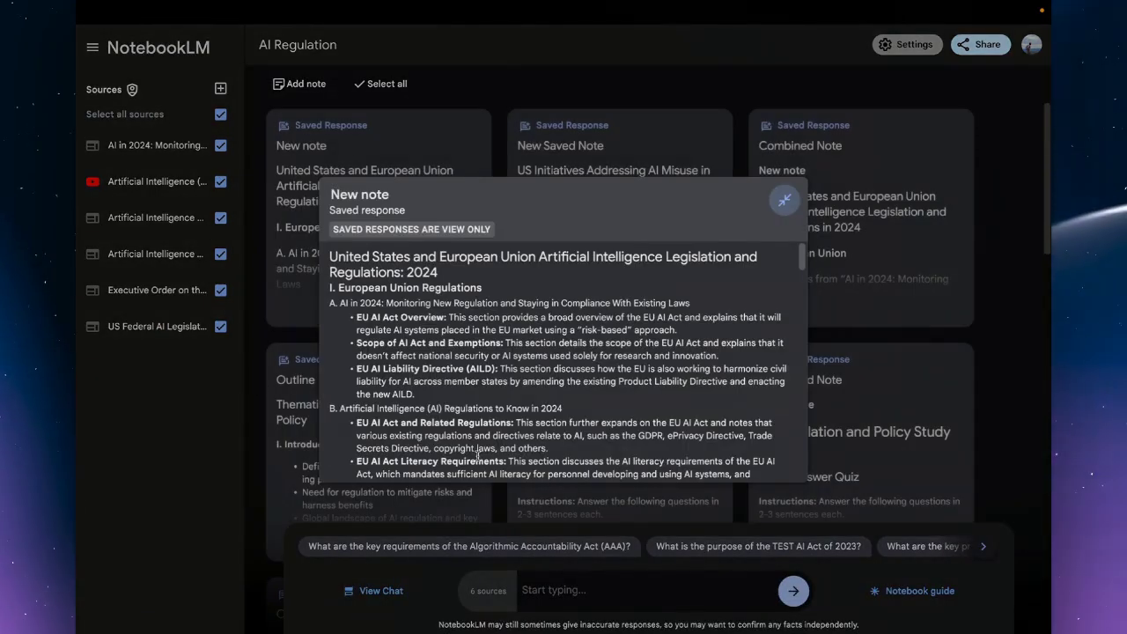
Step: Collapse the New note preview and go back to the notebooks list
left_click(782, 200)
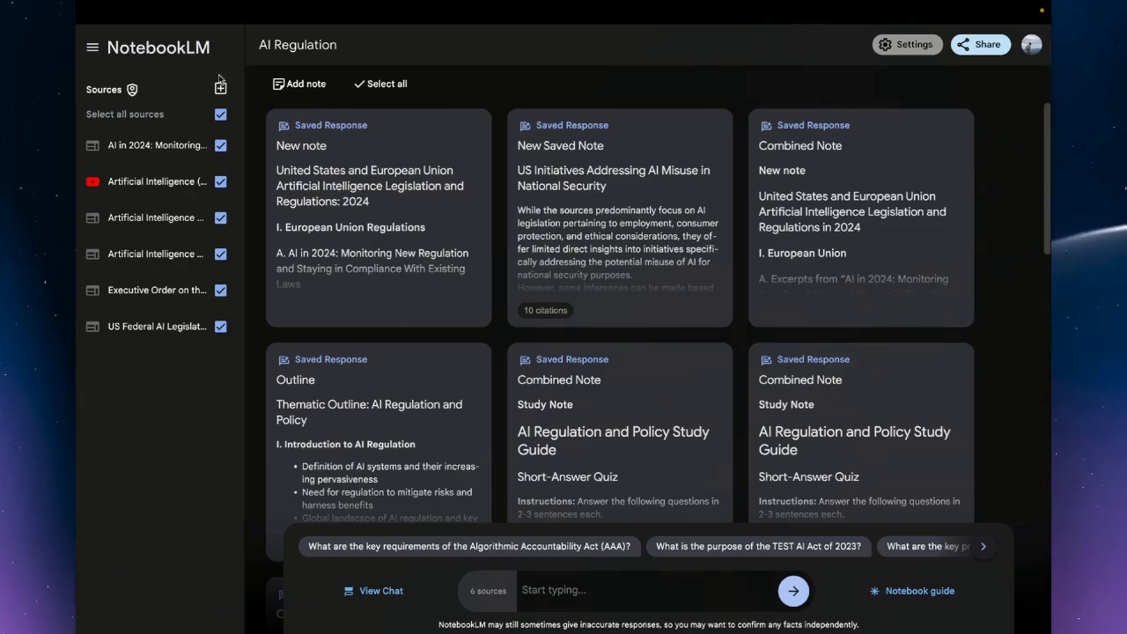
left_click(201, 48)
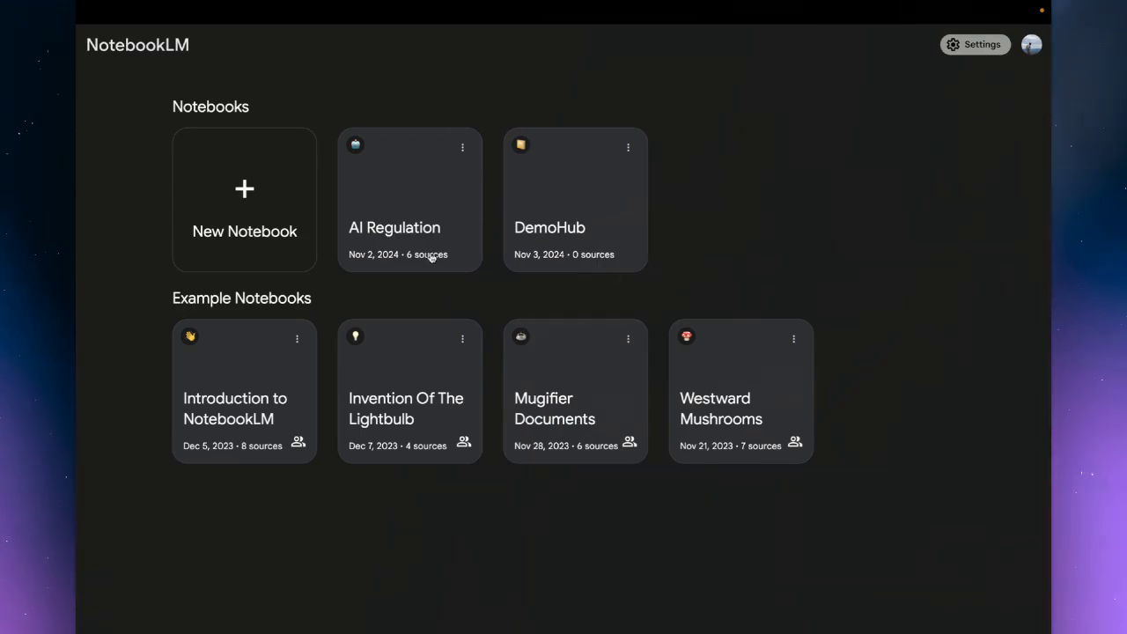
Step: Open AI Regulation and scroll its saved notes grid down and back up
left_click(448, 194)
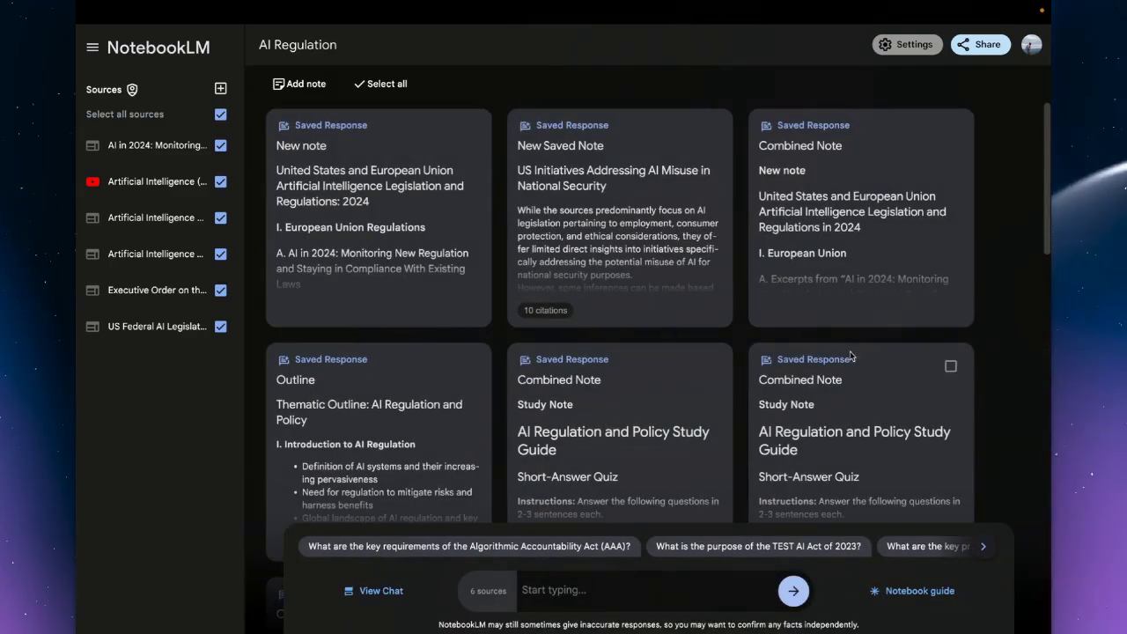
scroll(880, 422, "down", 2)
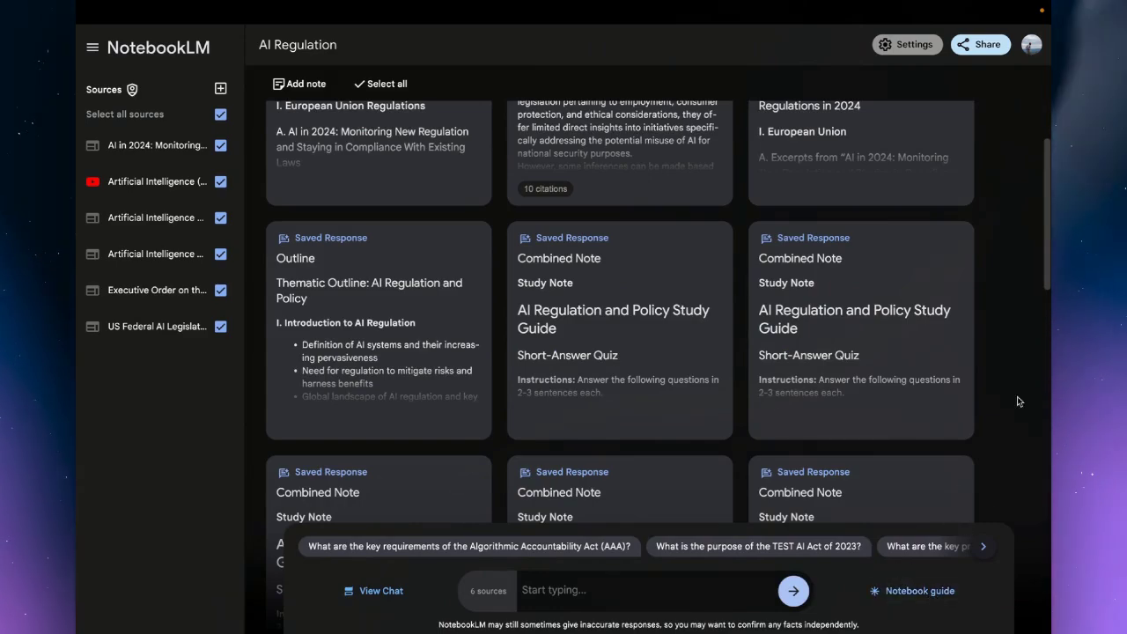
scroll(957, 385, "up", 2)
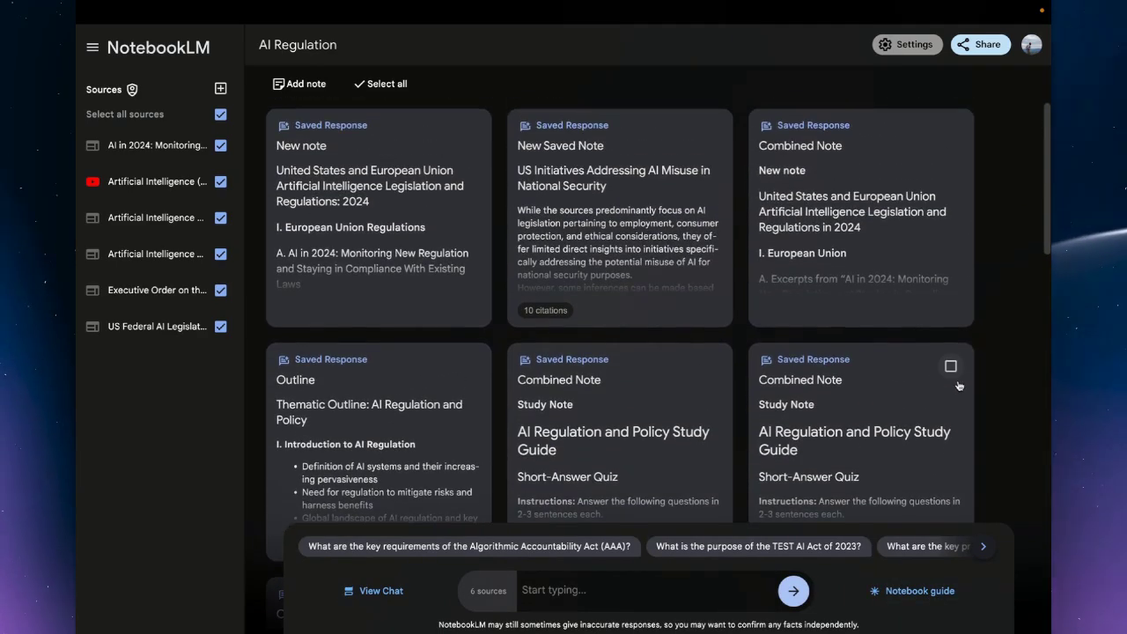
Step: Go back to the notebooks home page via the NotebookLM logo
left_click(171, 49)
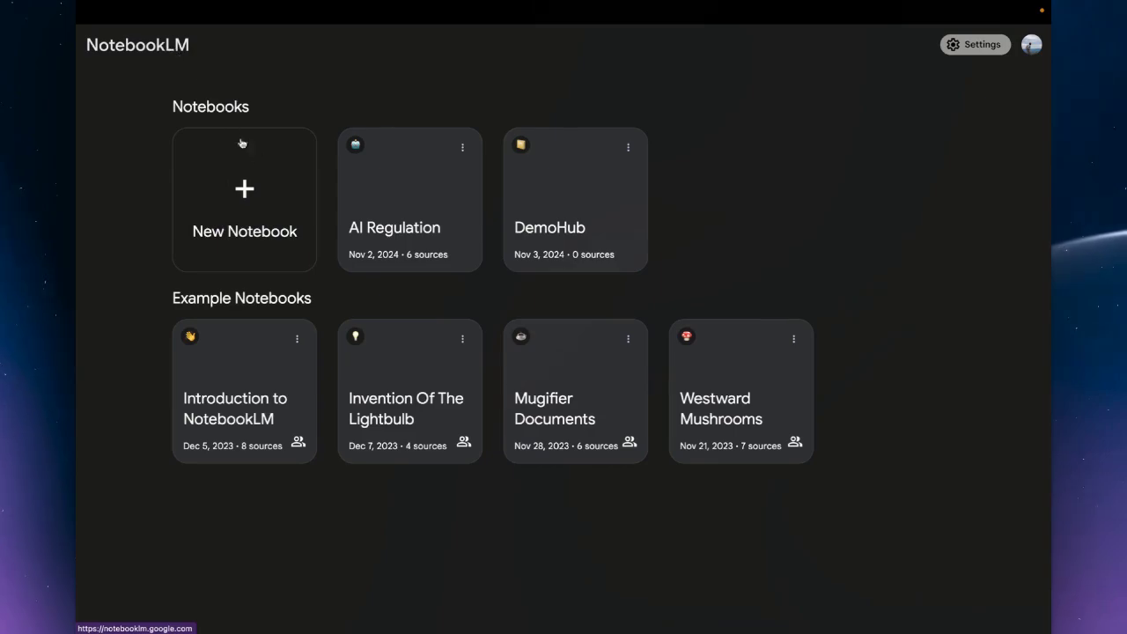